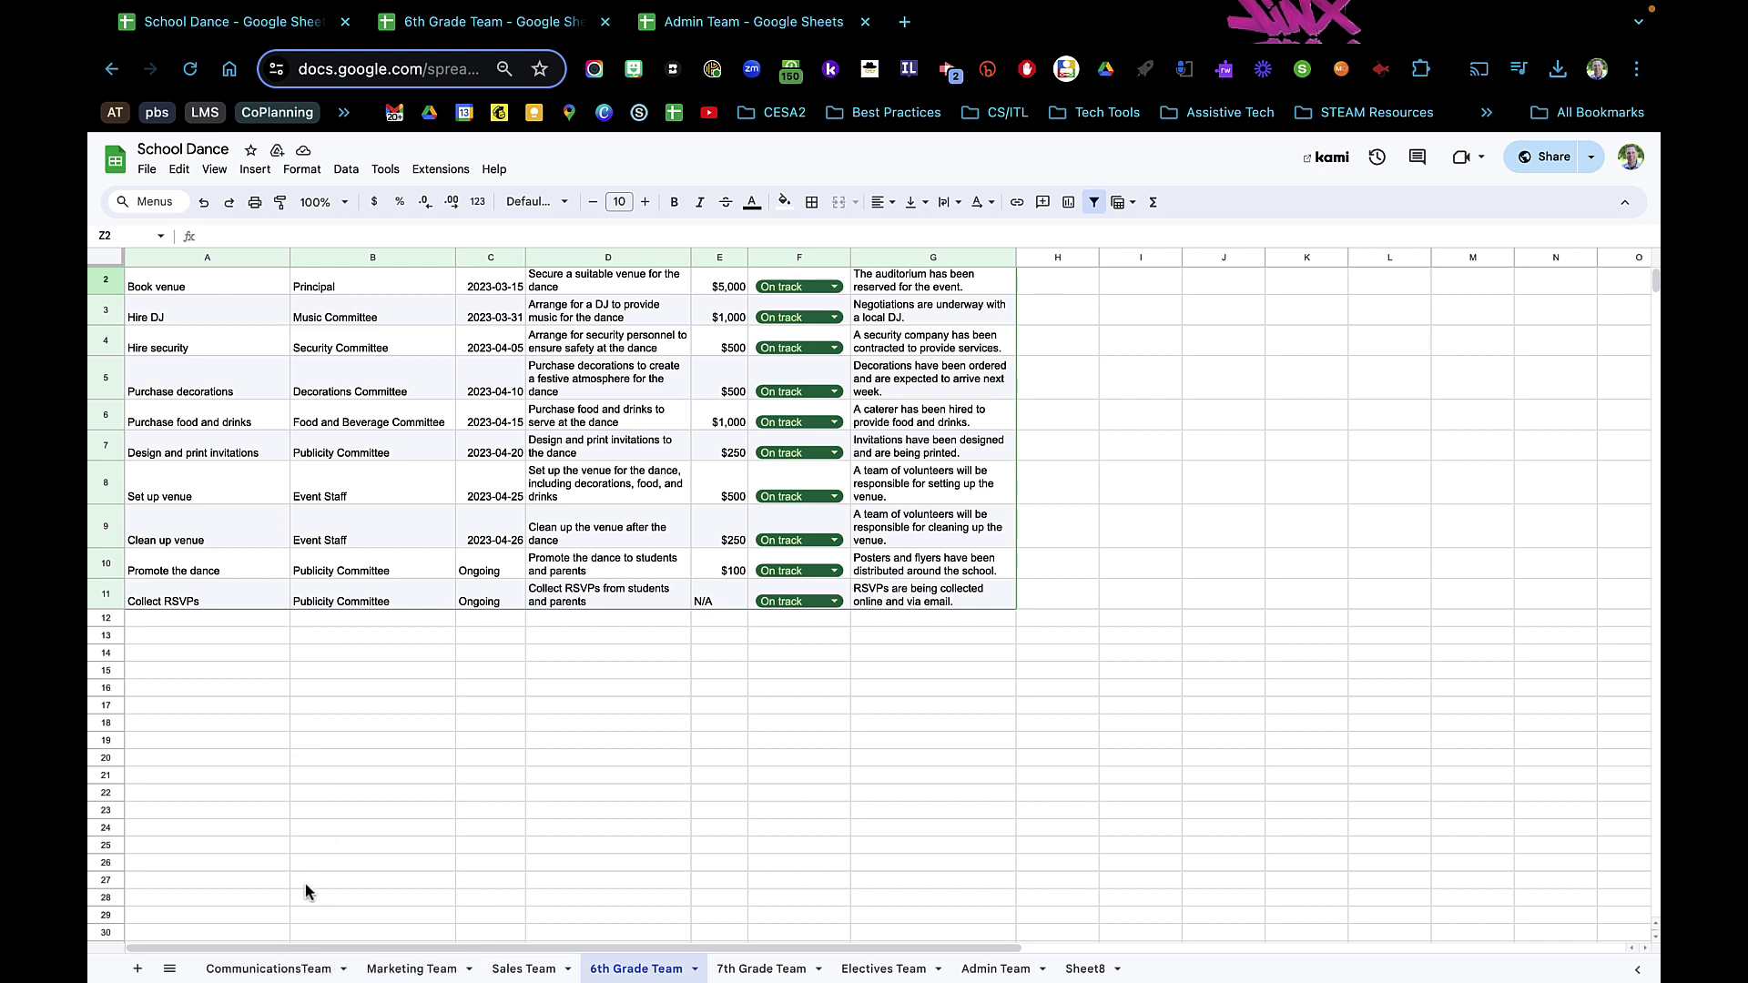
- Browse School Dance's Communications, Marketing, 6th Grade and Admin Team tabs, then view the separate 6th Grade Team spreadsheet
left_click(301, 972)
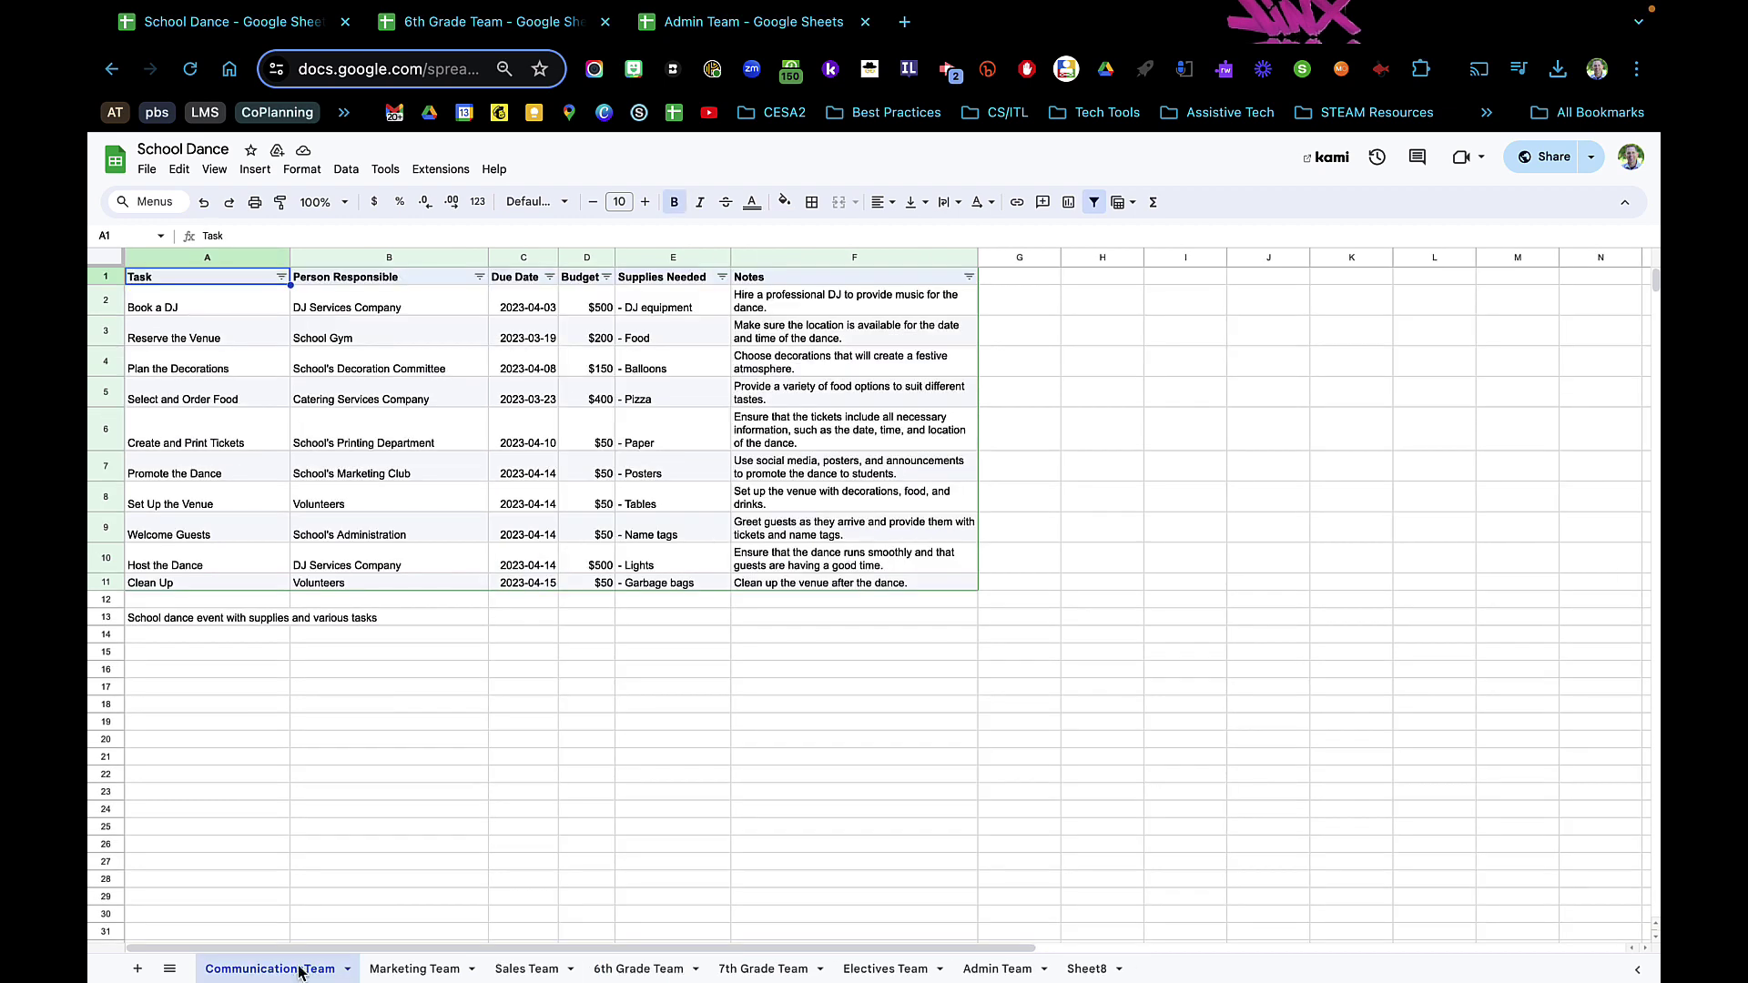
left_click(409, 971)
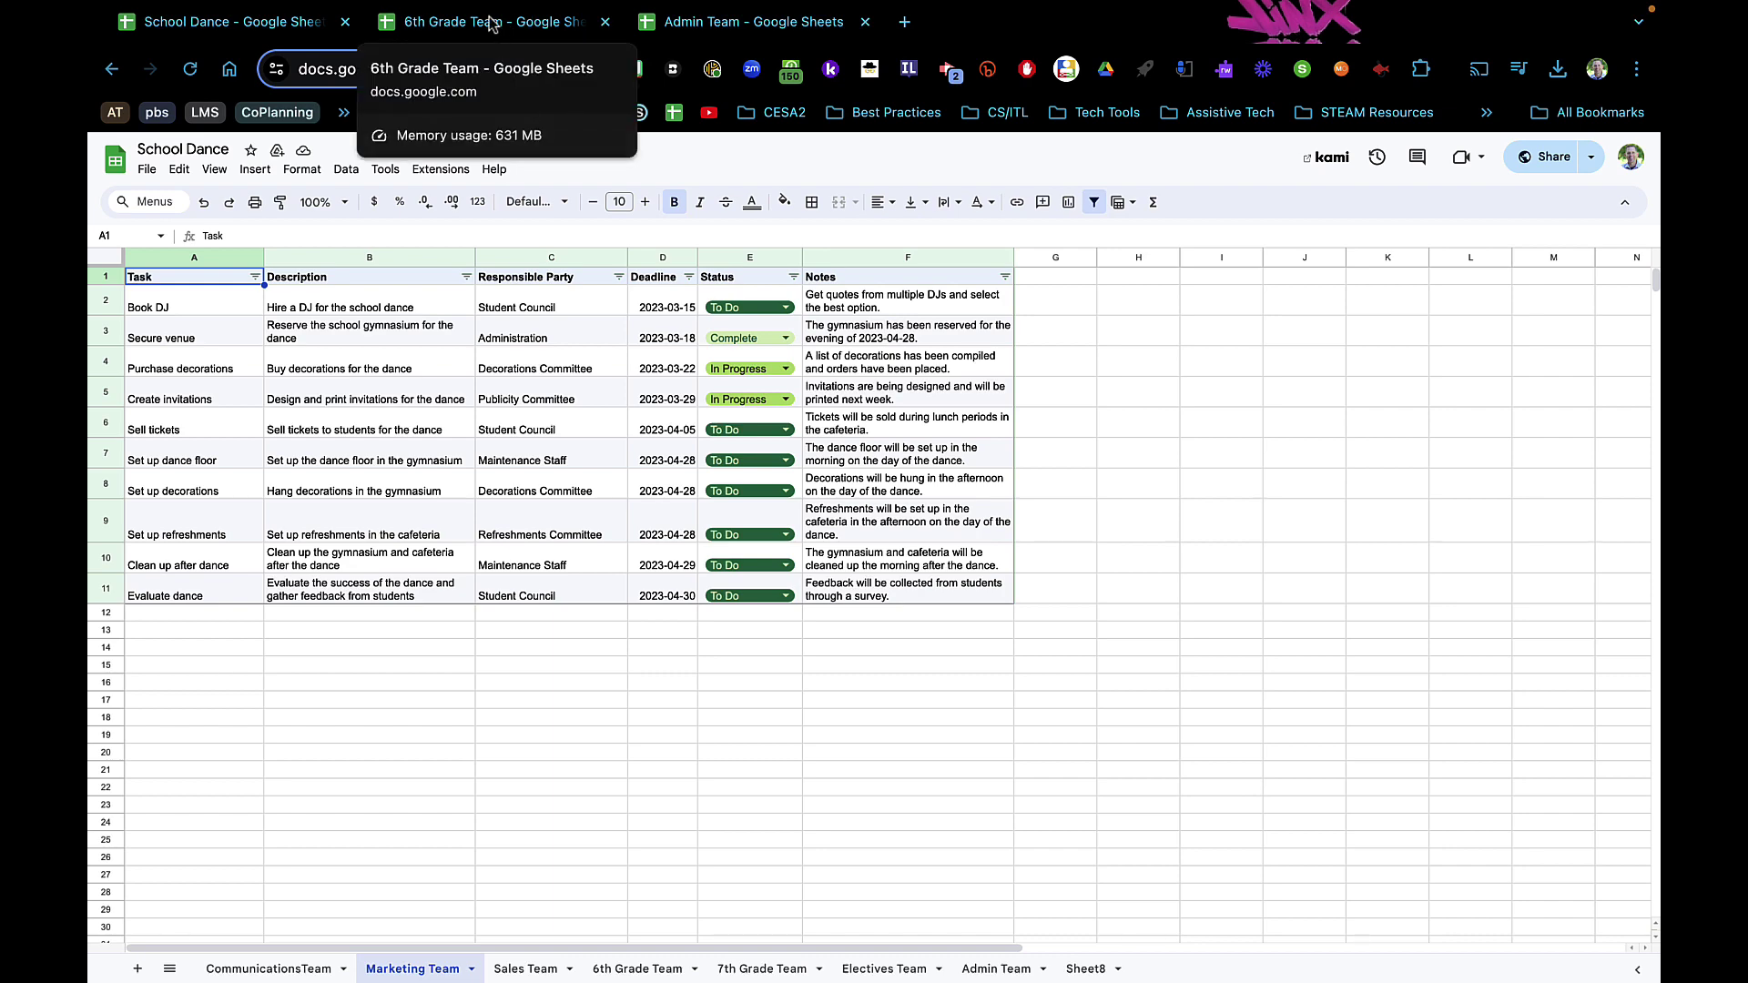
left_click(612, 972)
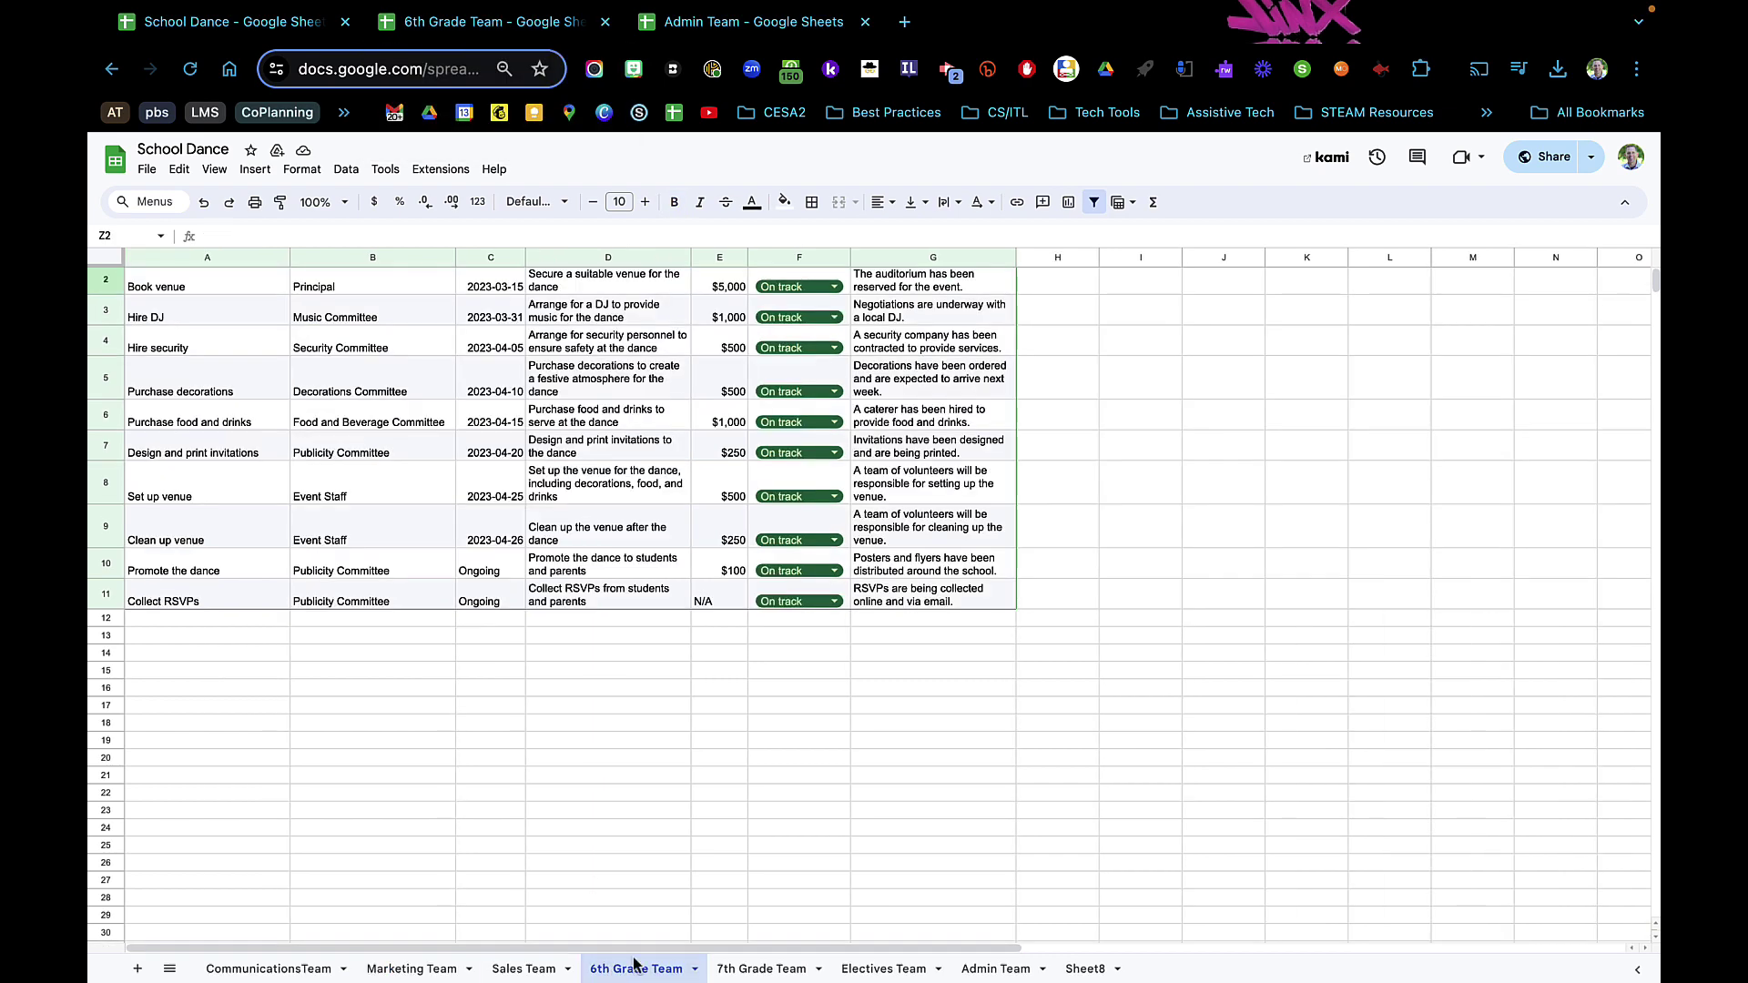
left_click(996, 969)
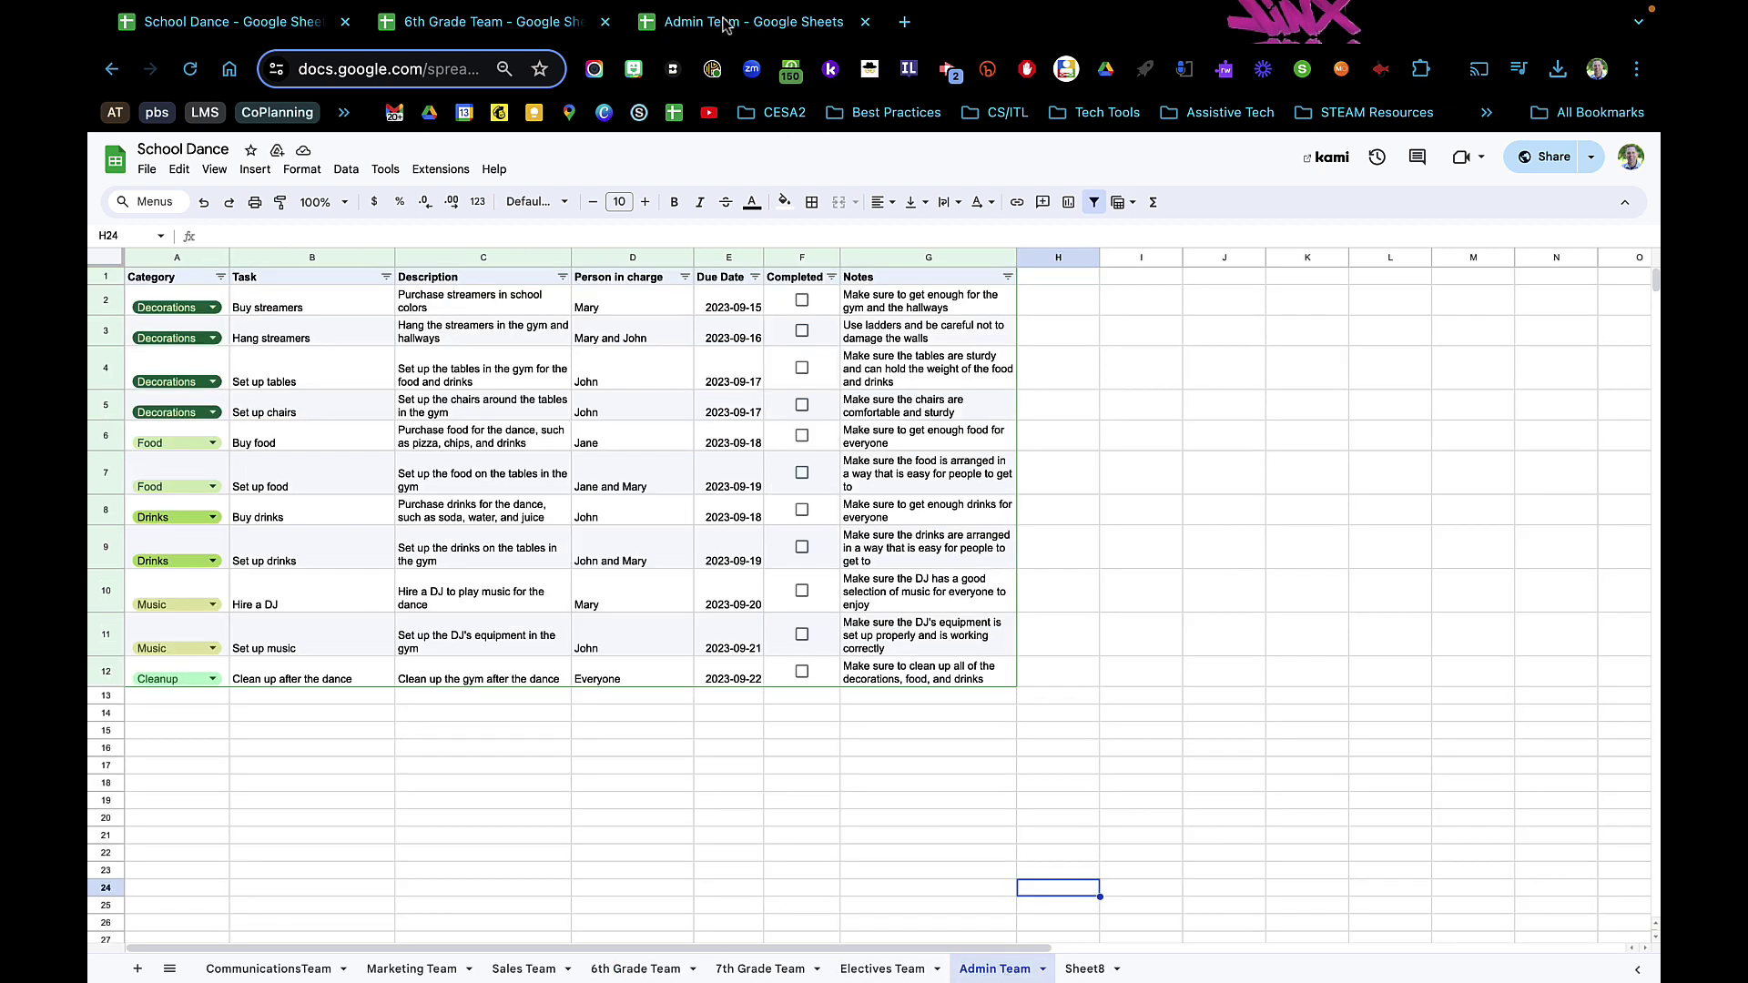
left_click(640, 25)
left_click(510, 26)
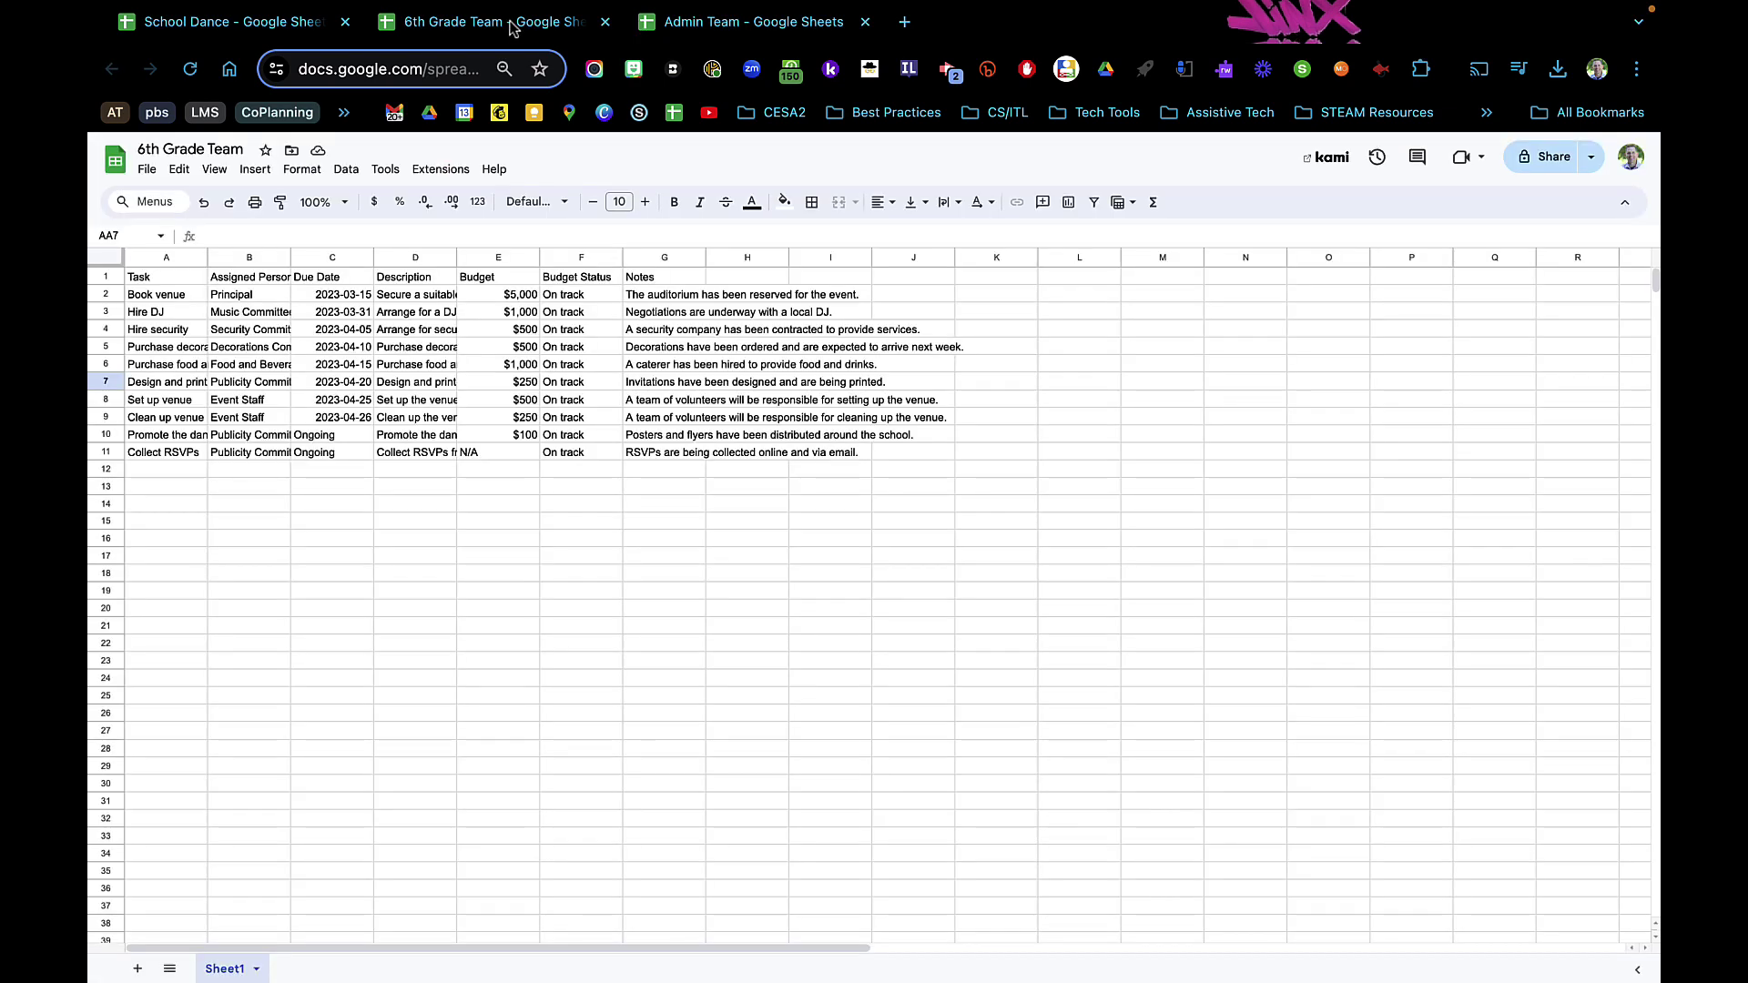
- Compare School Dance's 6th Grade Team tab with the separate copy and inspect cell A1's IMPORTRANGE formula
left_click(258, 26)
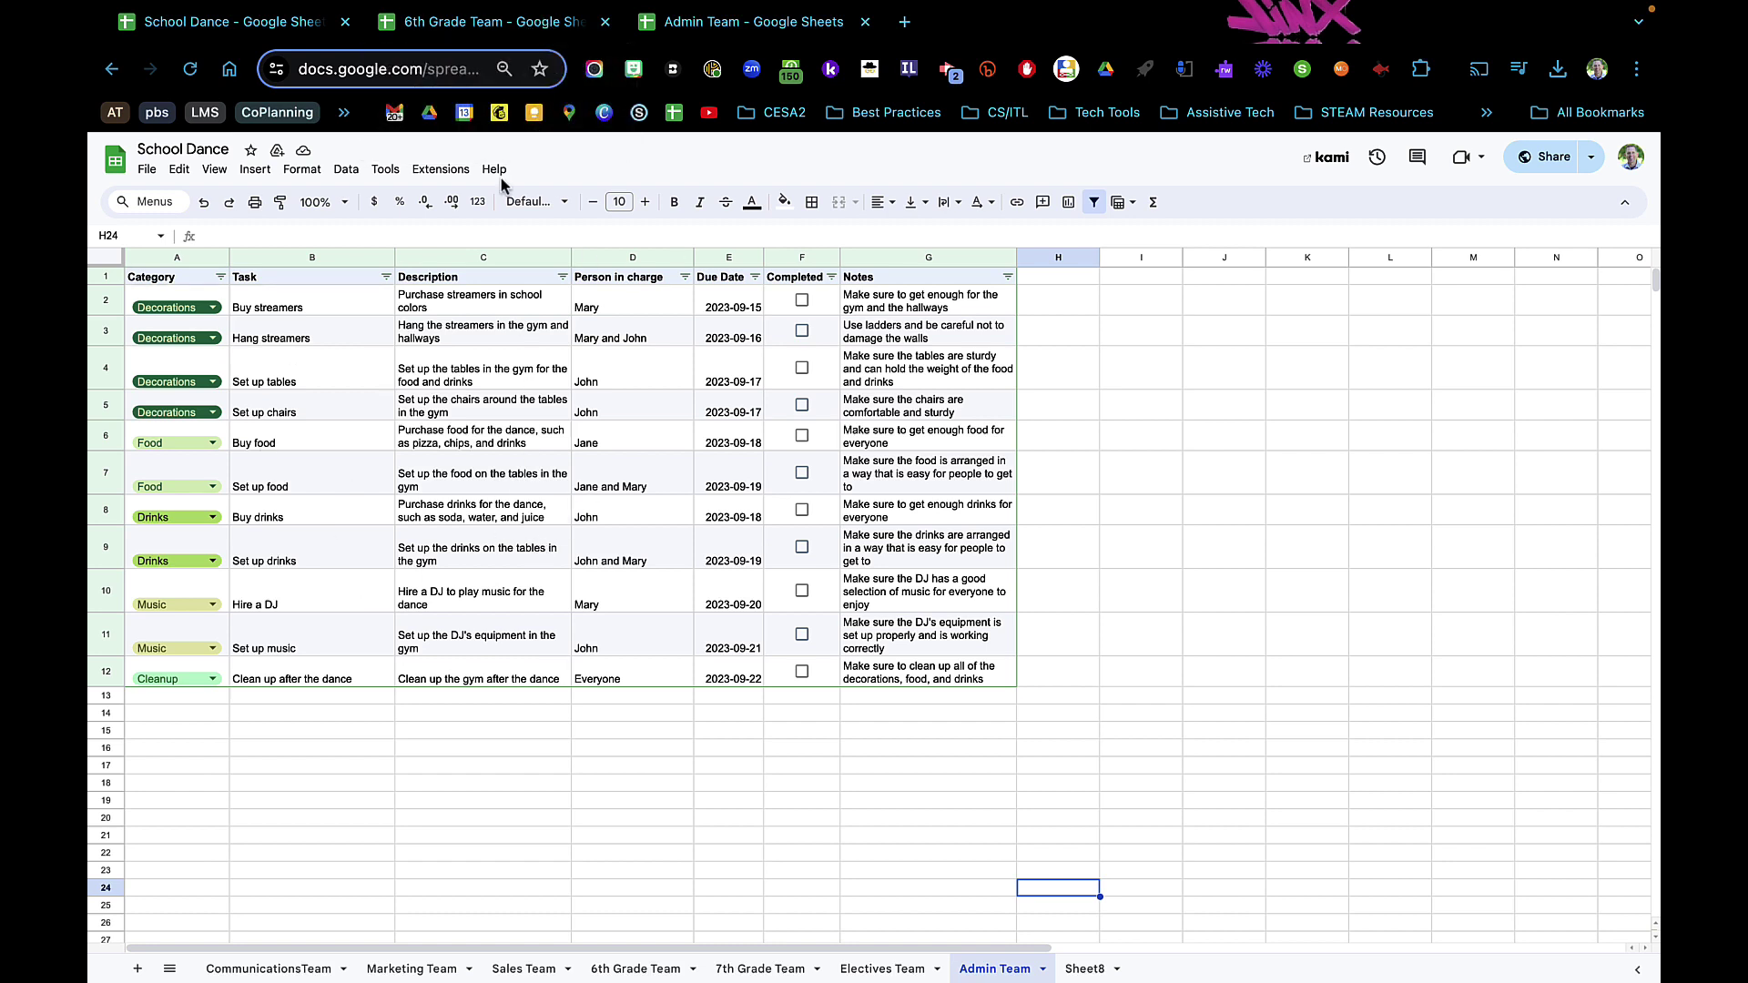
left_click(482, 27)
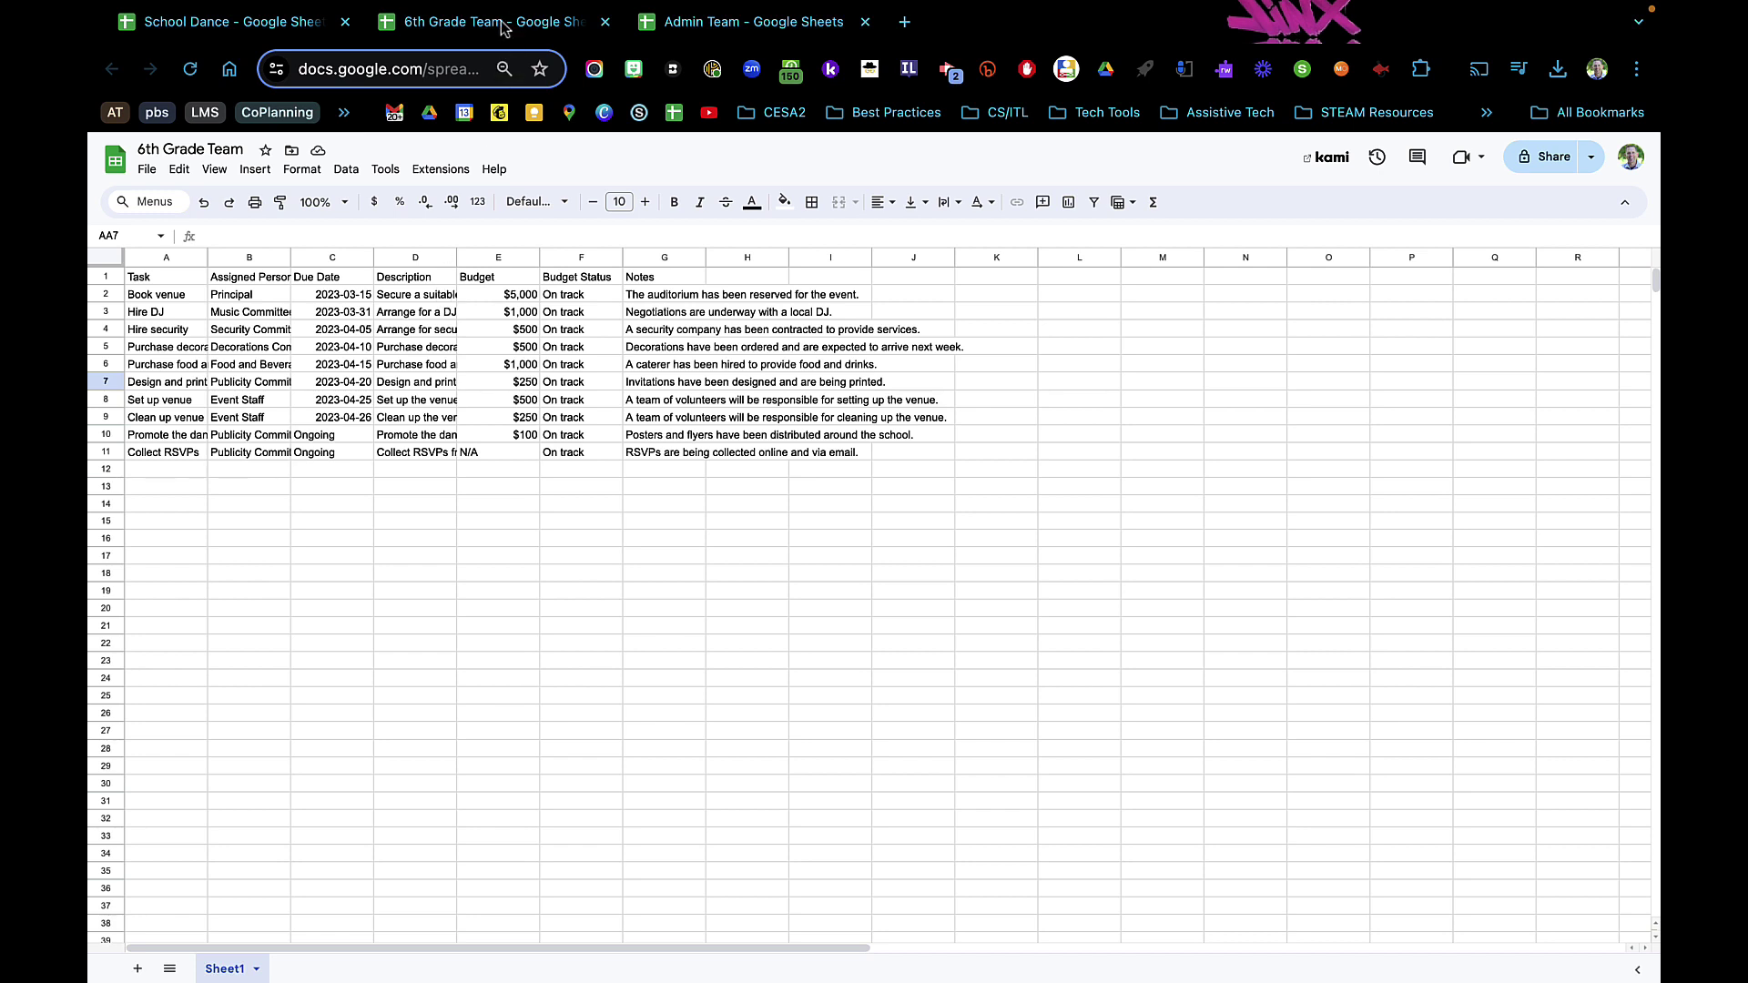
left_click(287, 21)
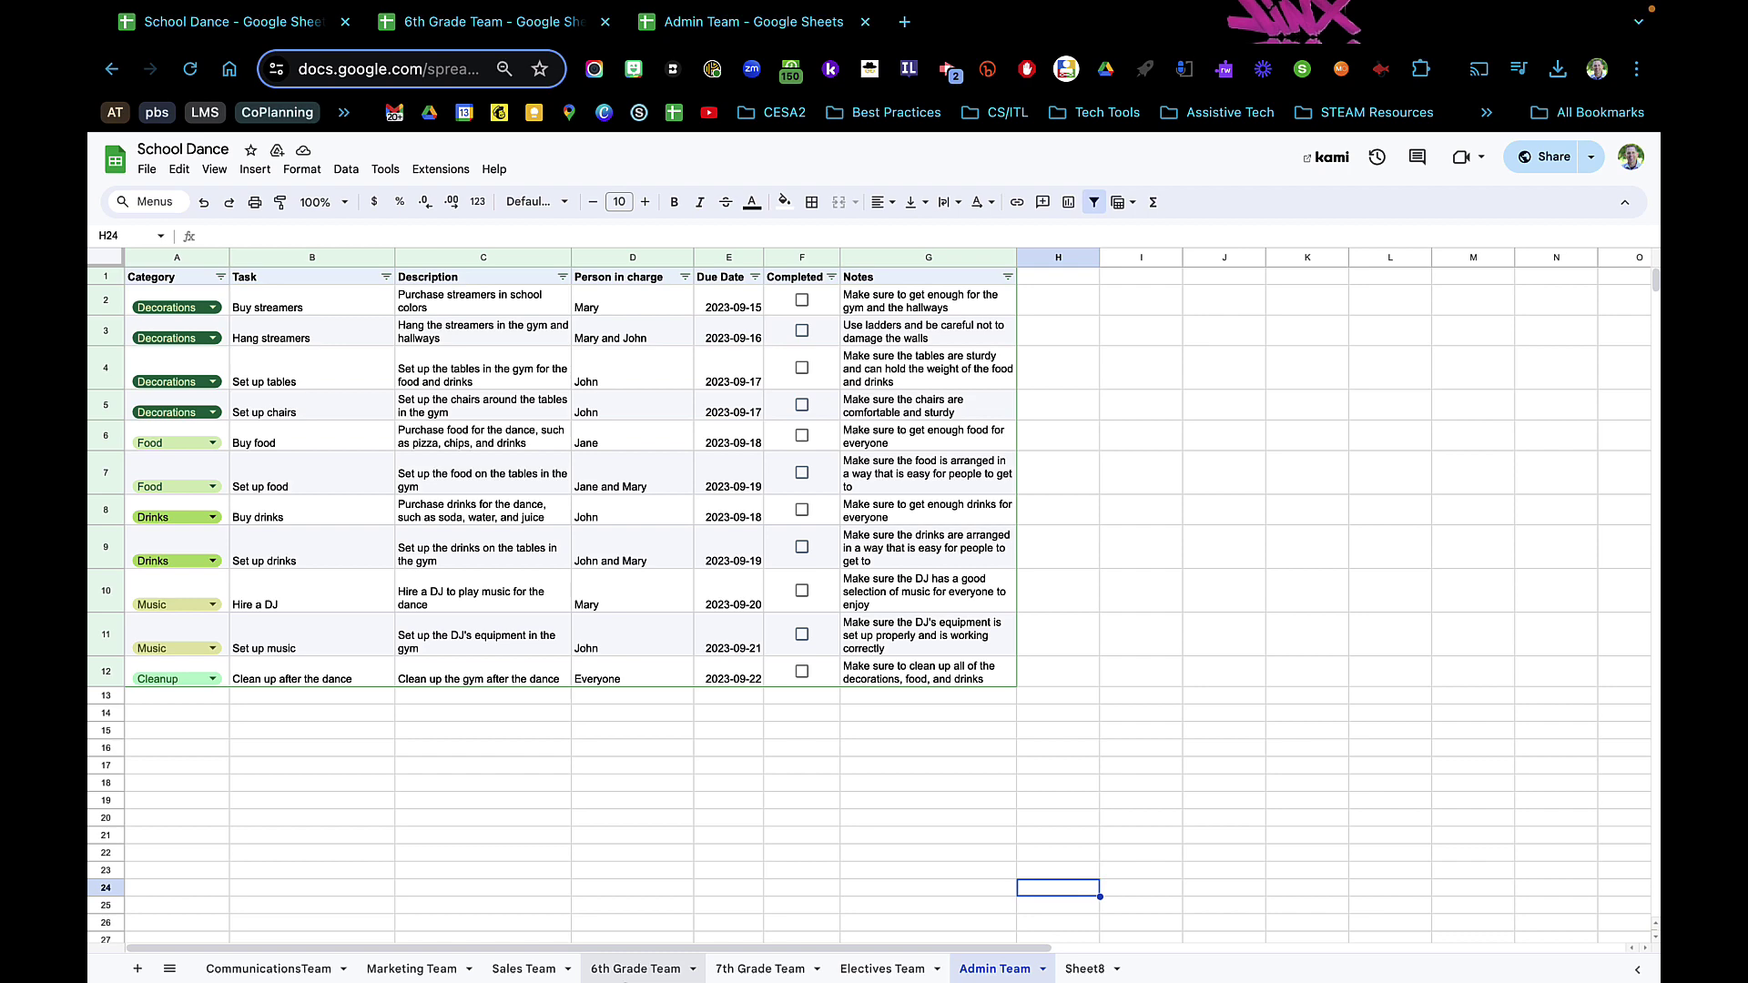
left_click(650, 967)
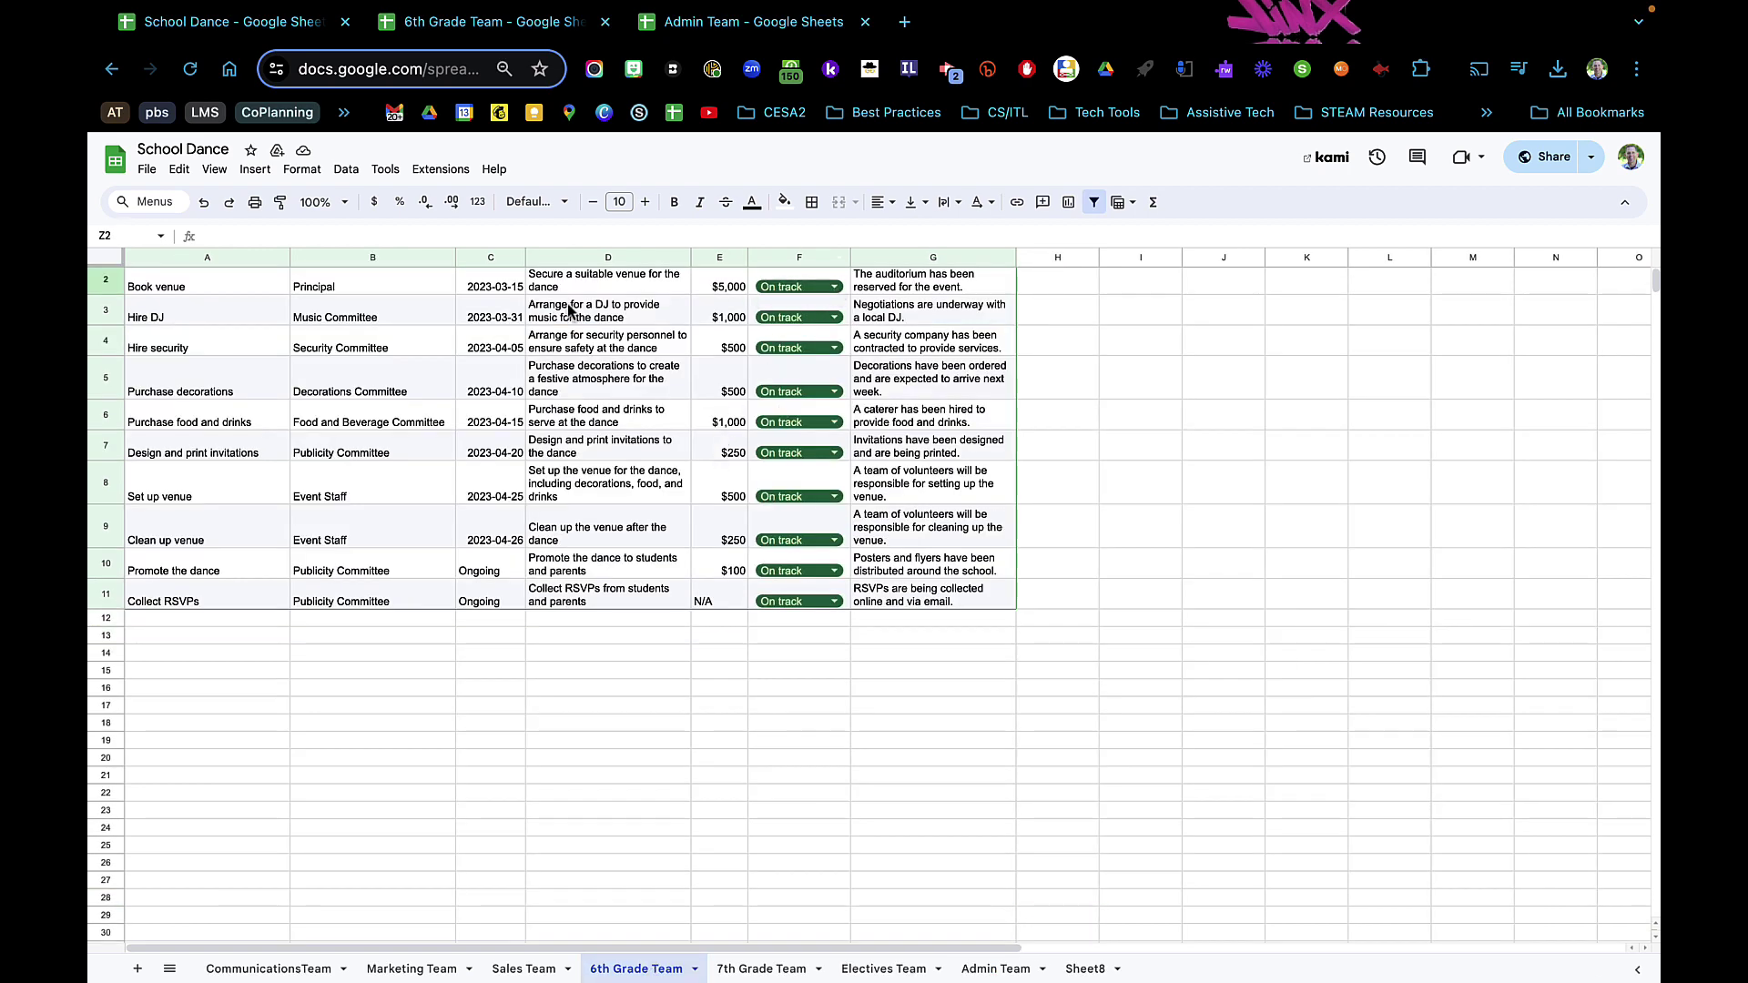
scroll(435, 335, "up", 1)
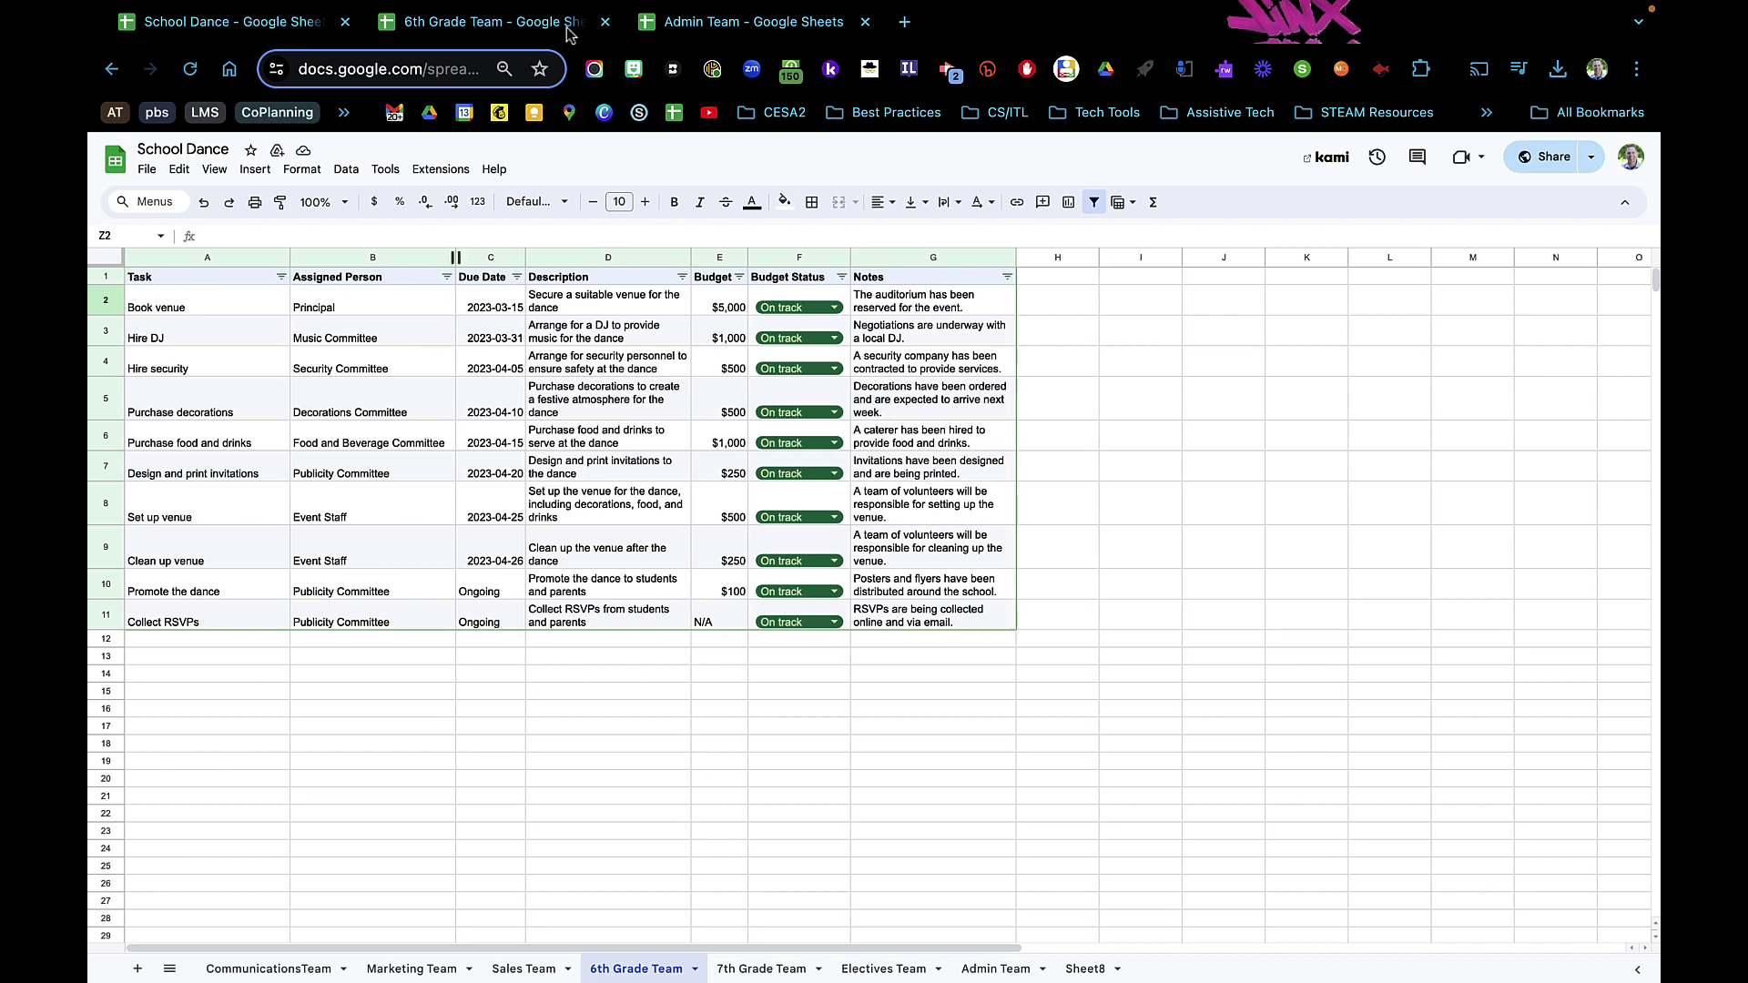
left_click(166, 284)
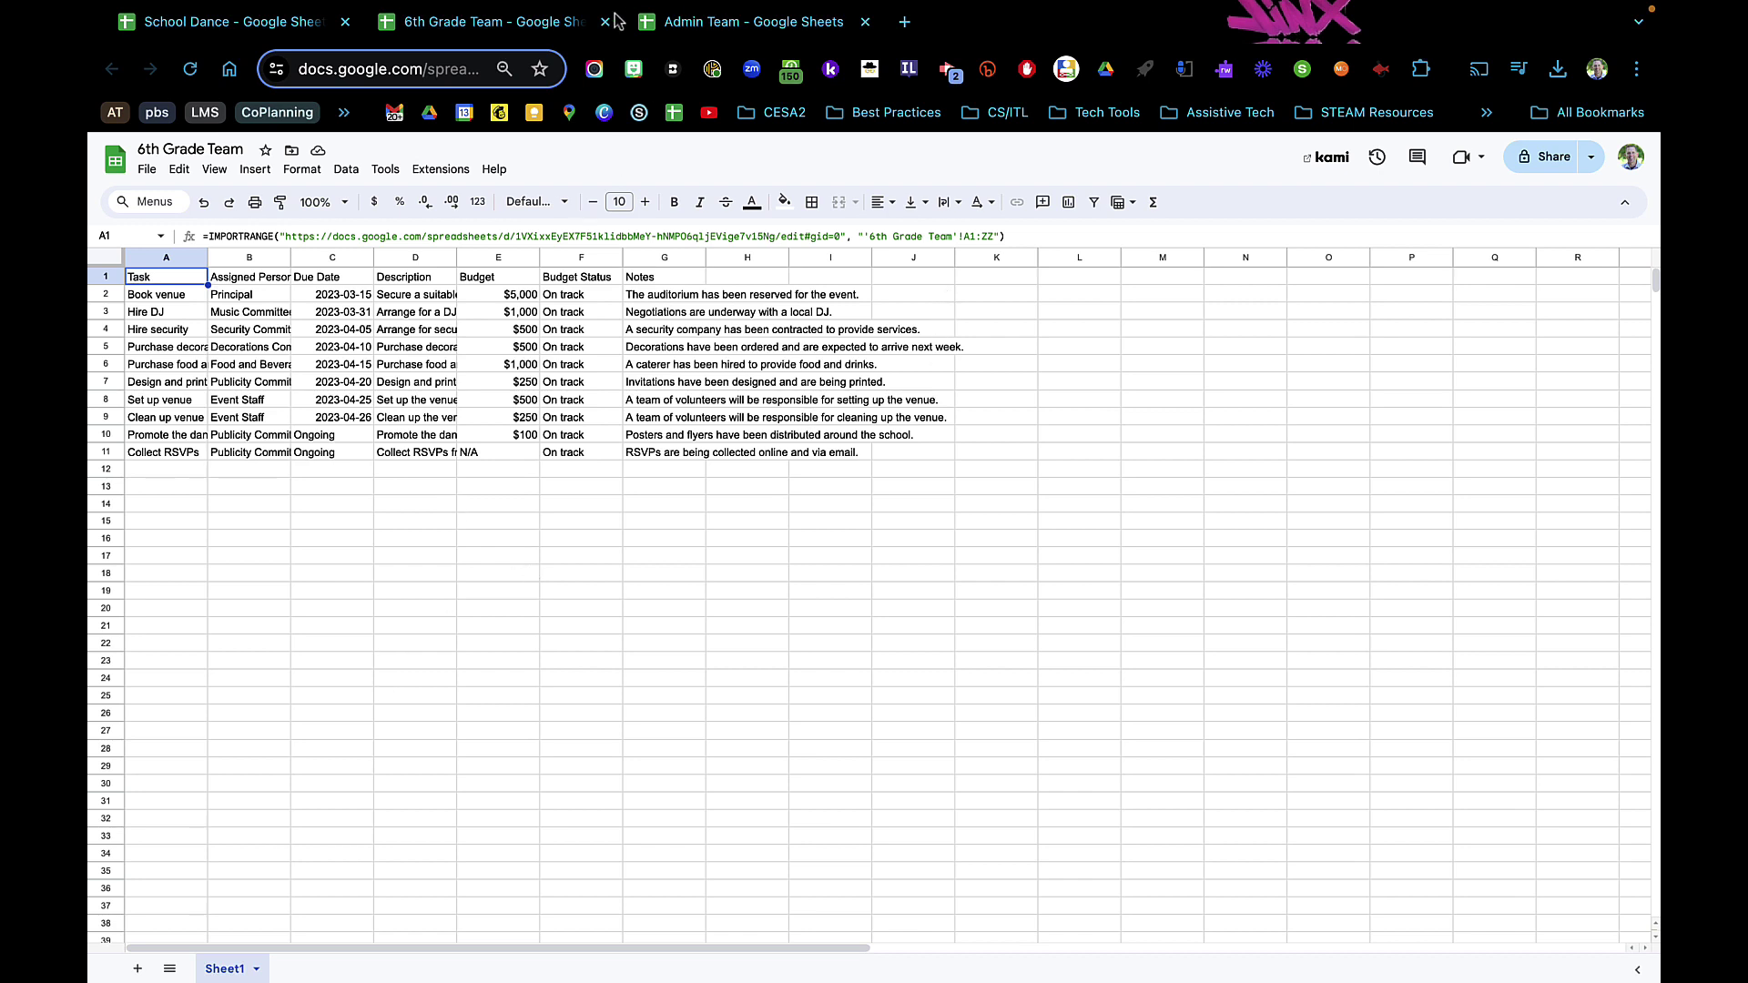
- In the empty Admin Team spreadsheet's A1, begin an IMPORTRANGE formula with the pasted School Dance URL
left_click(699, 25)
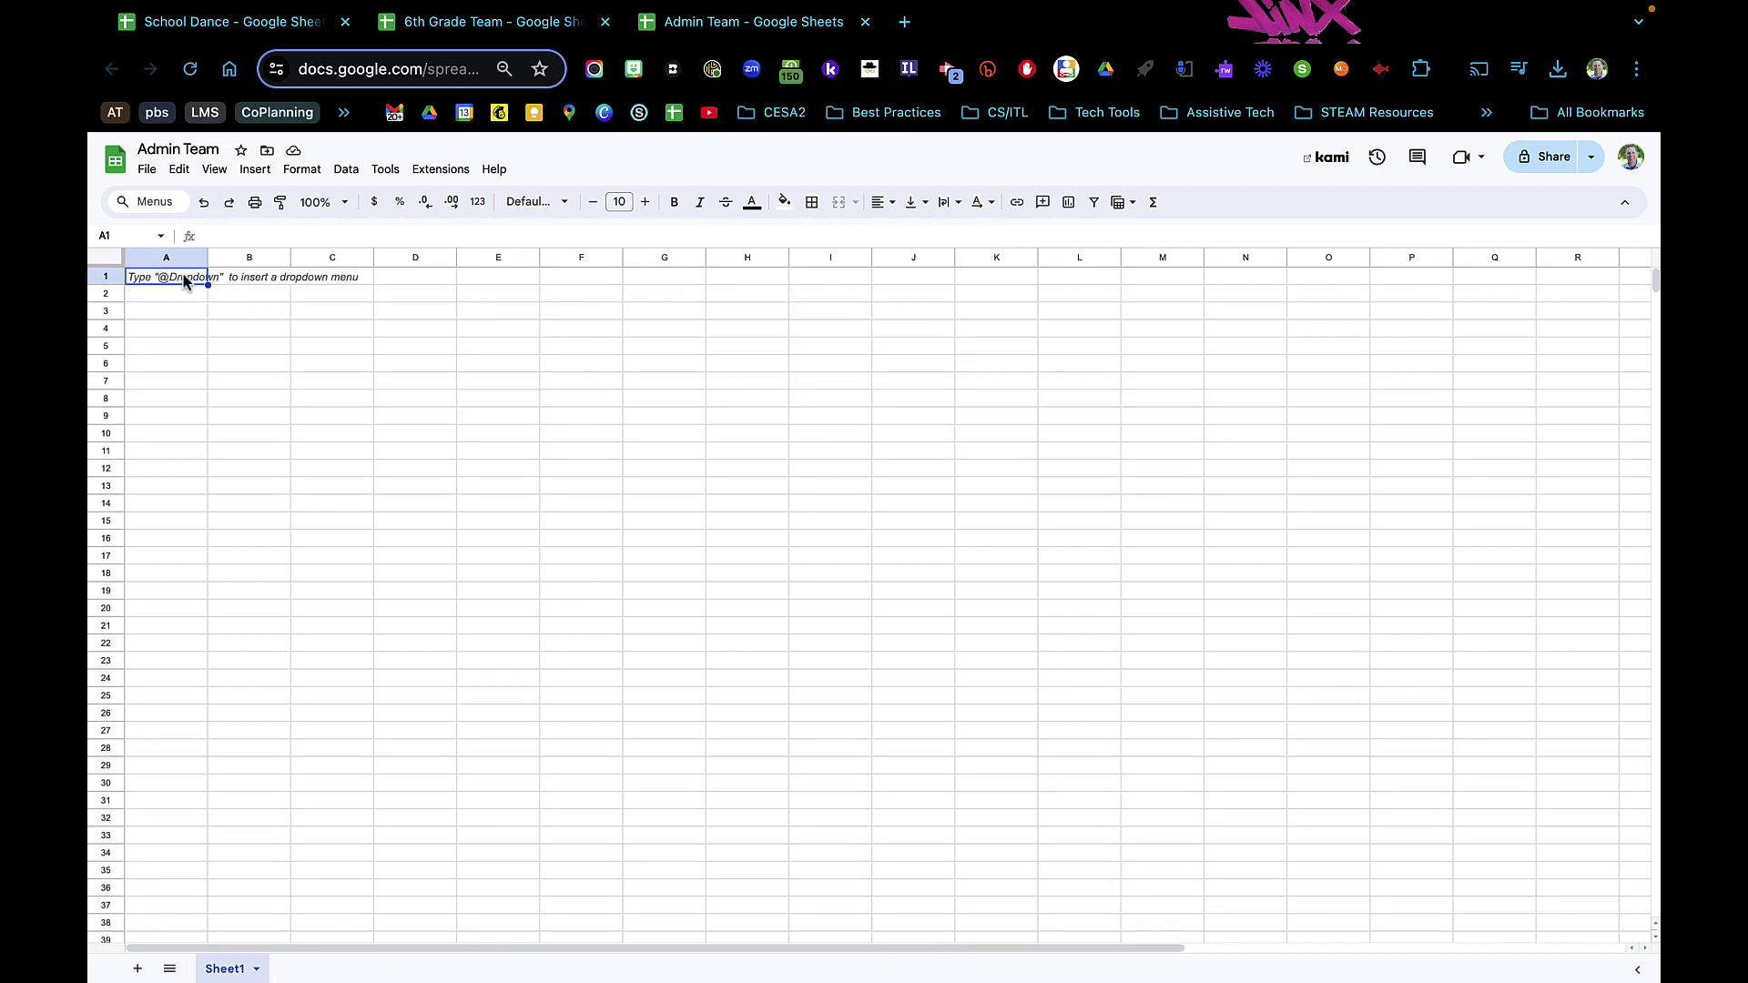
type("=")
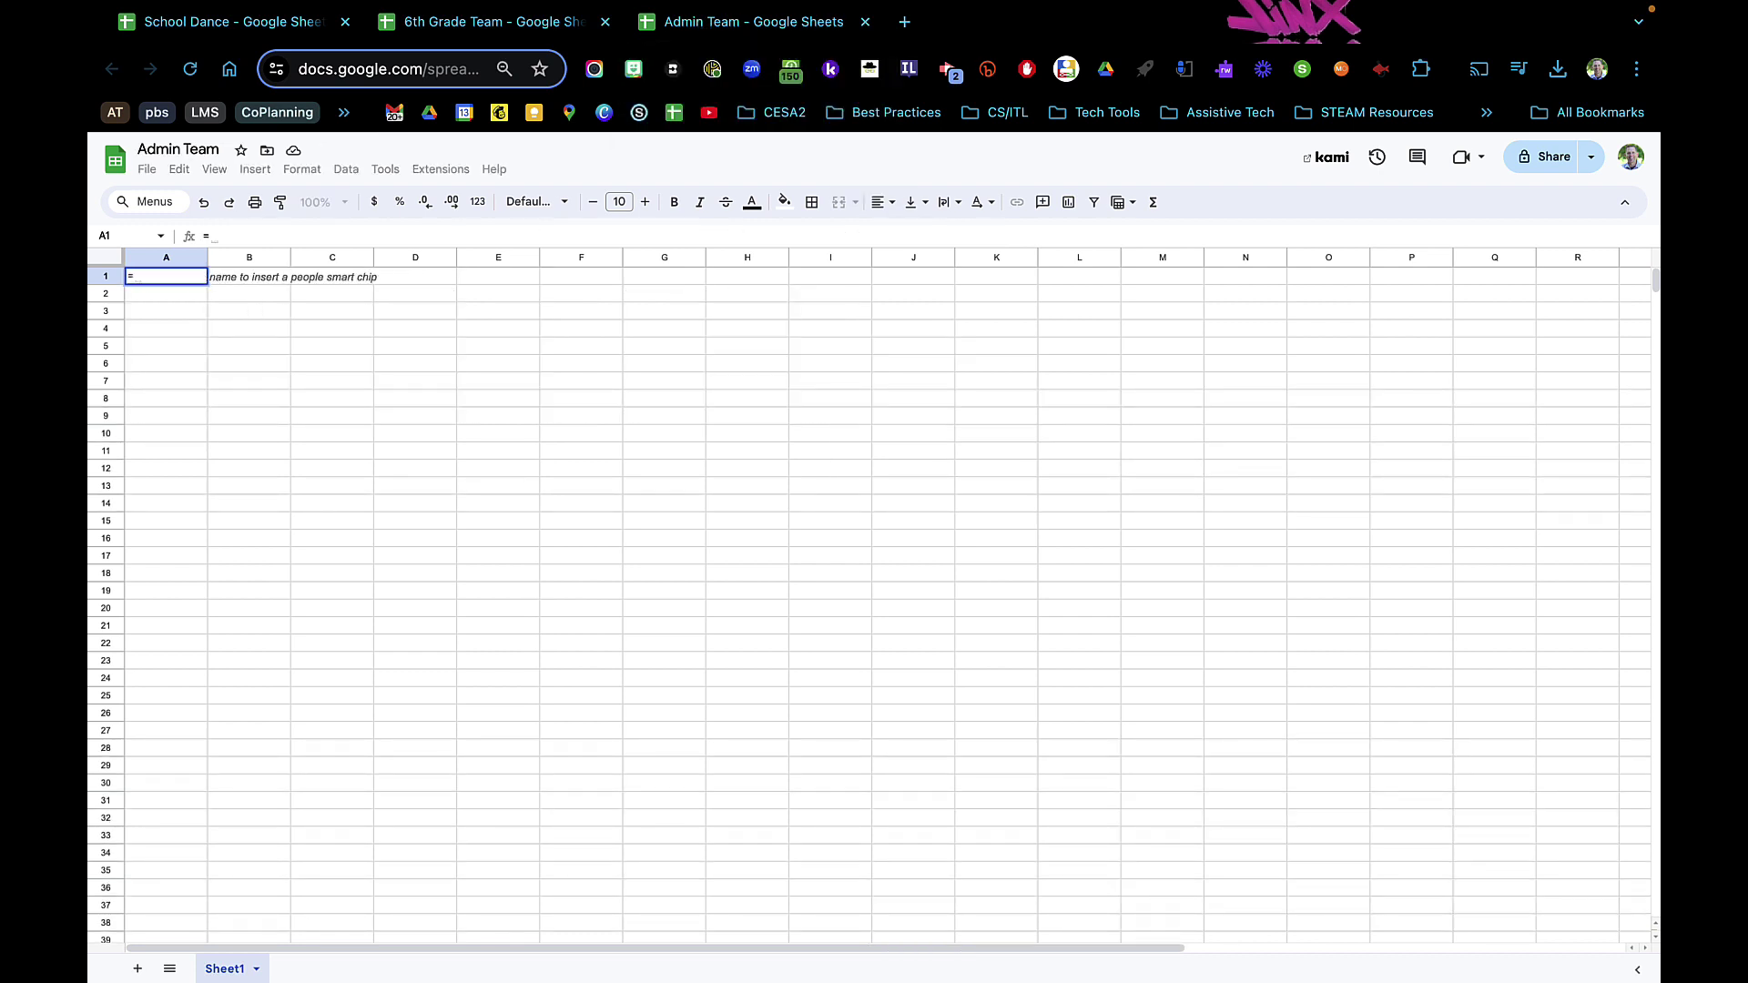
type("impor")
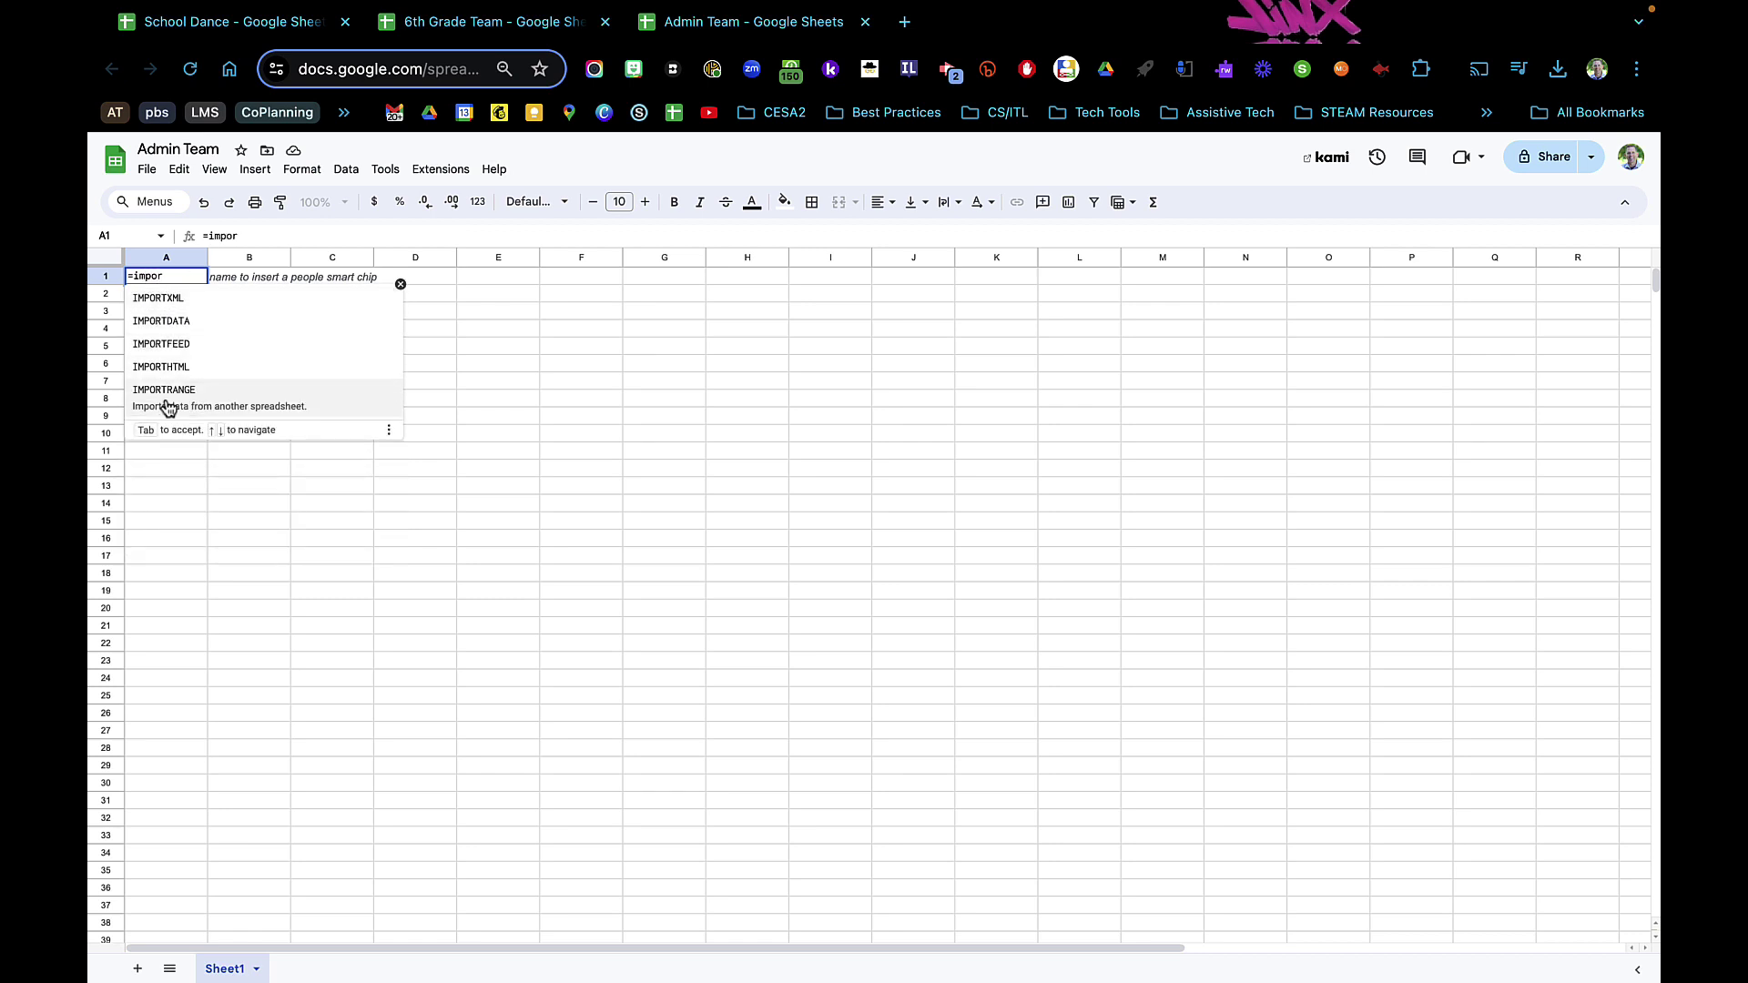
left_click(180, 401)
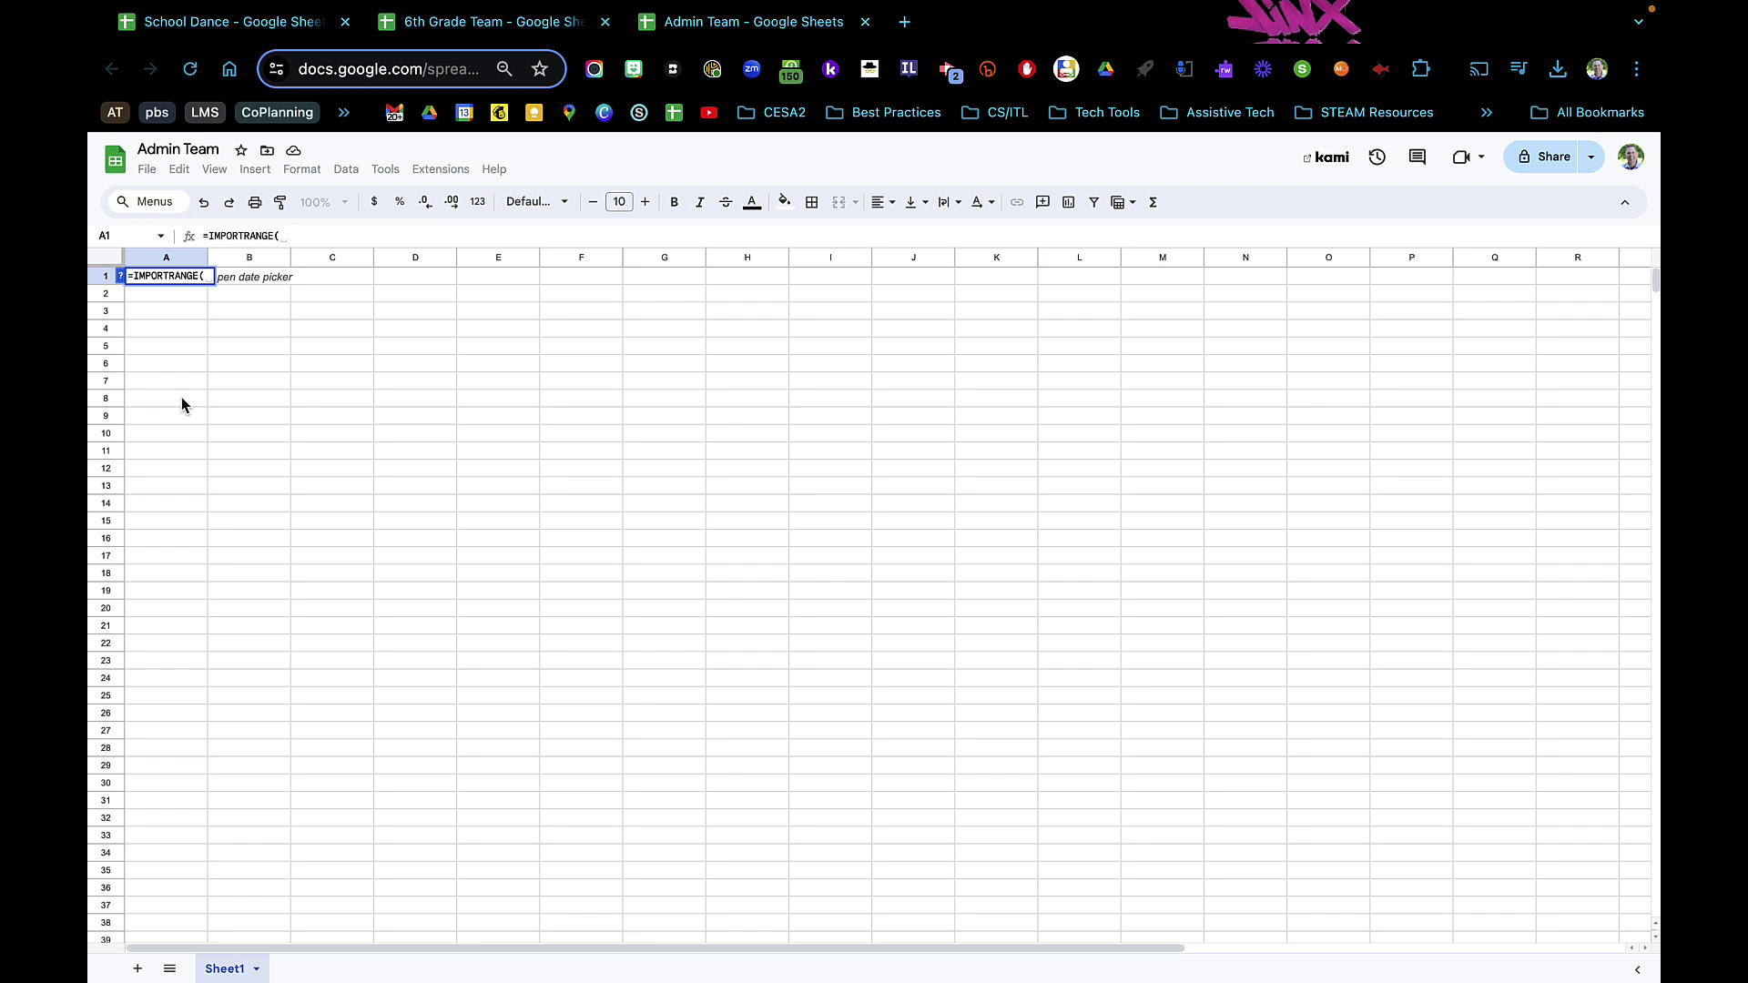
type("\"")
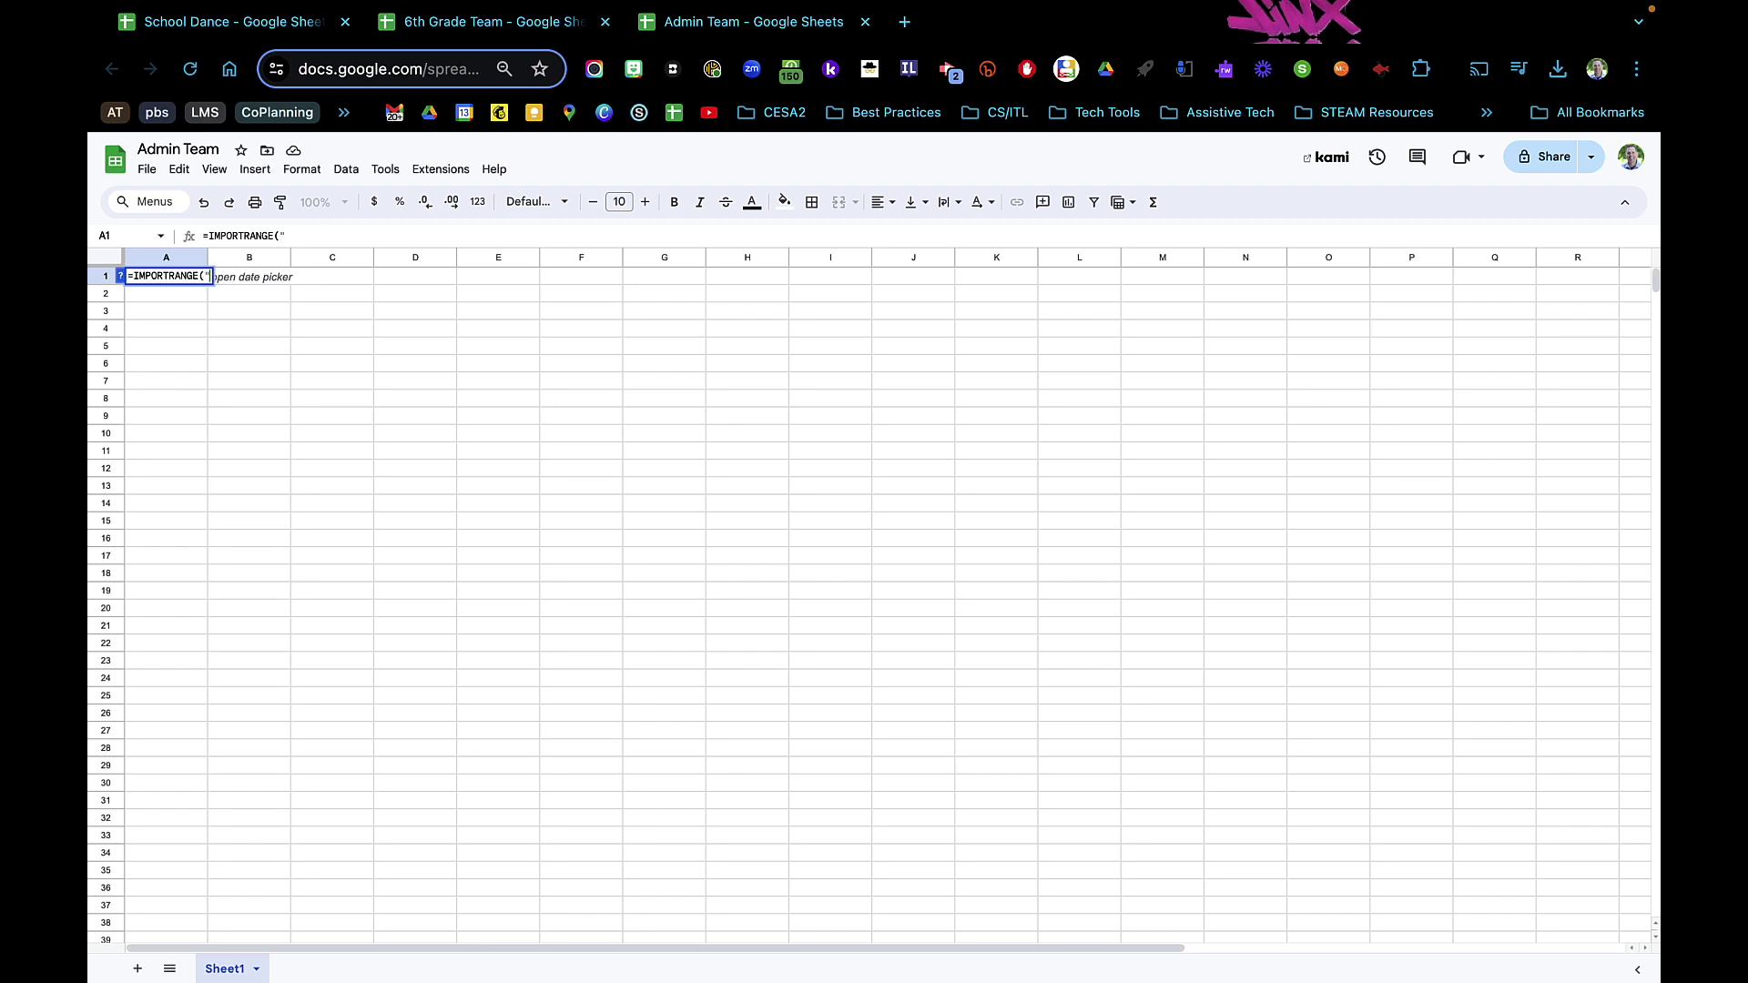
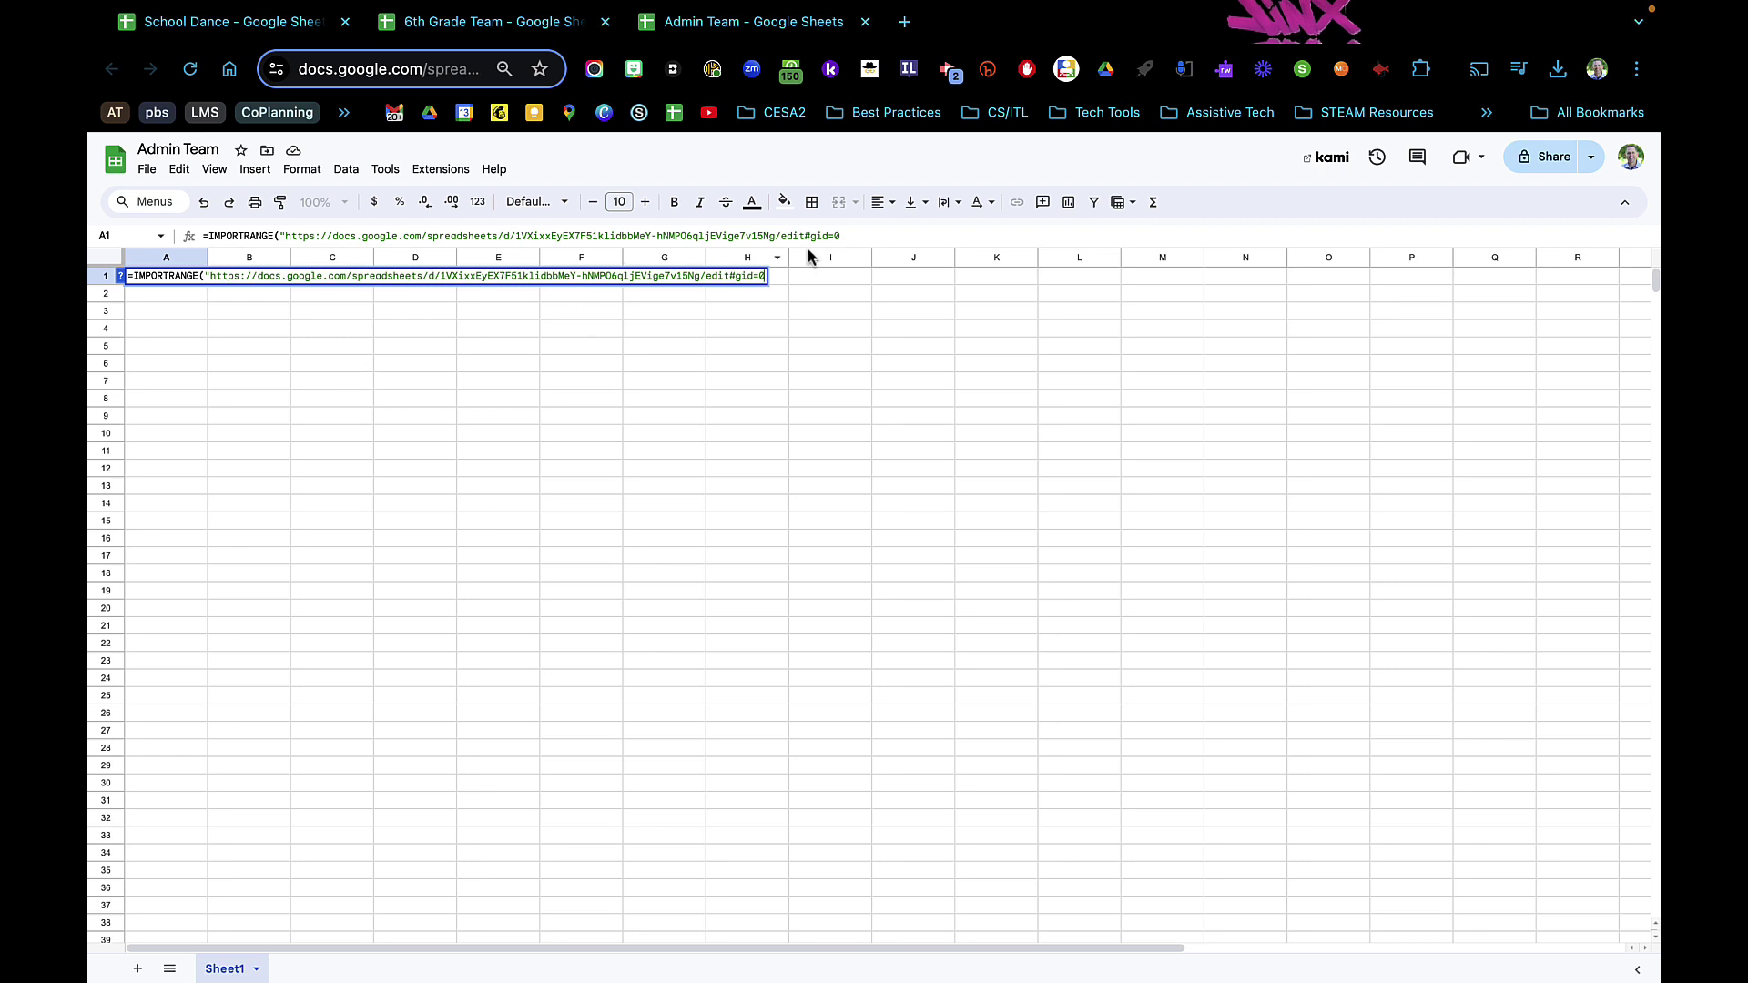
left_click(851, 236)
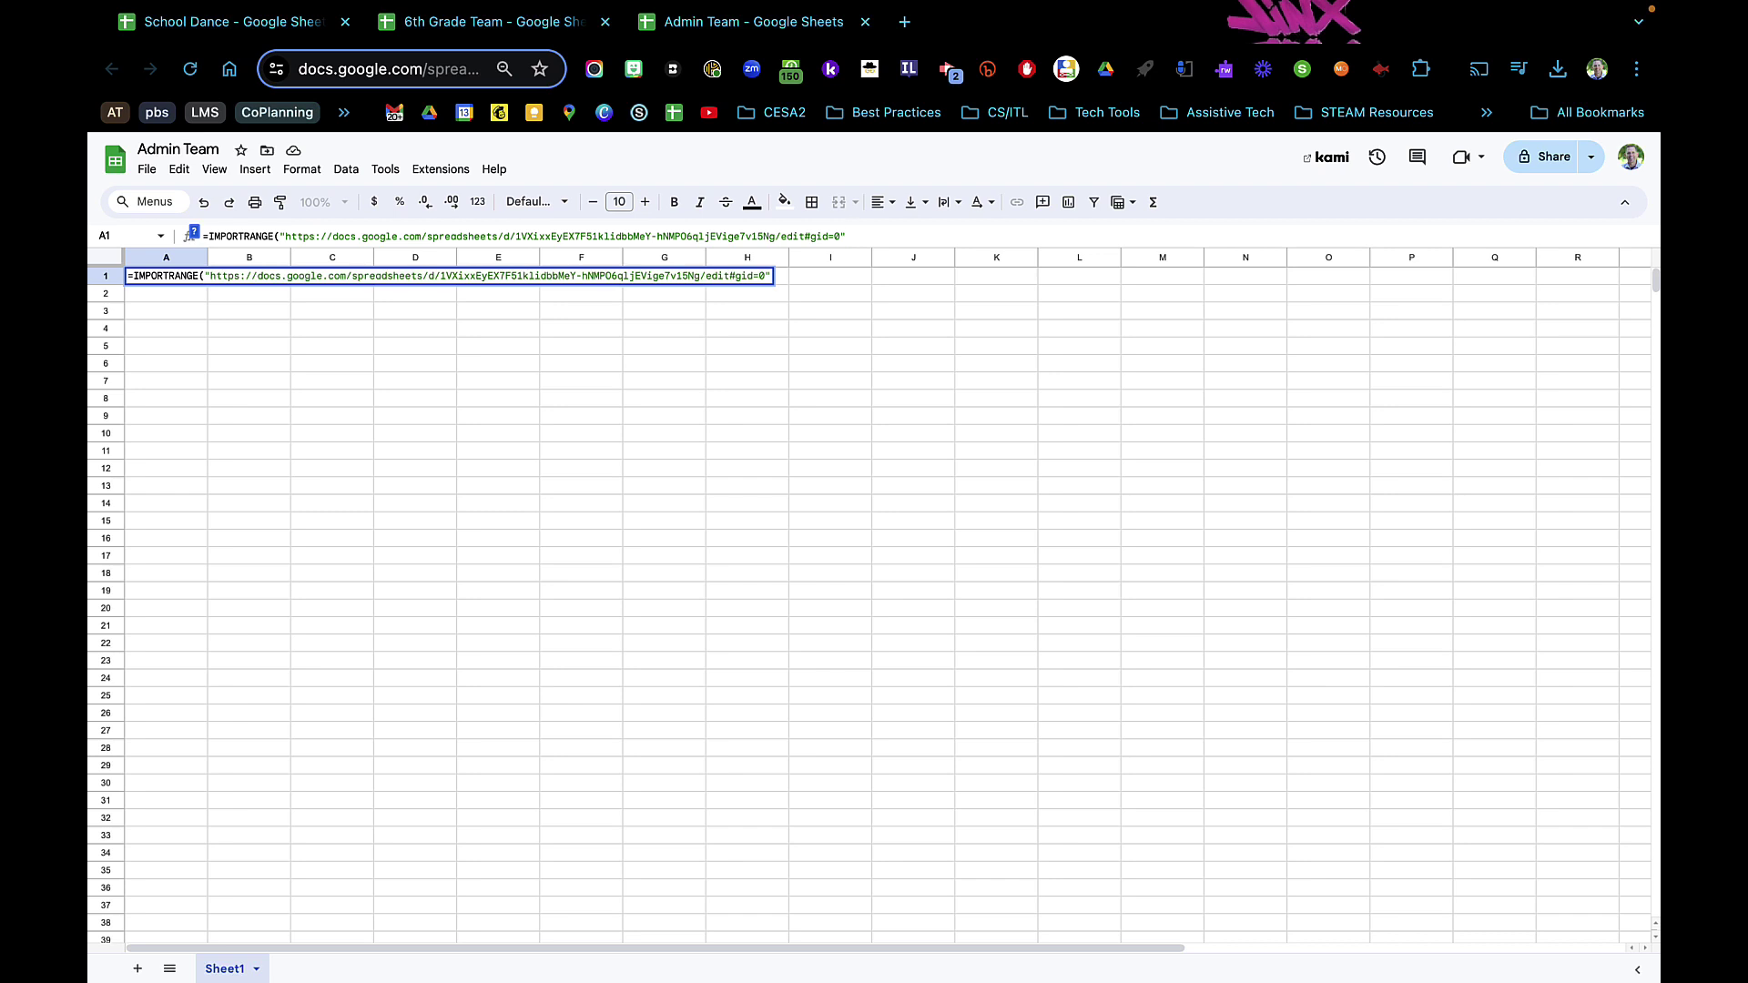
- Add the range argument "'Admin Team'!A1:ZZ" and commit the formula
type(",")
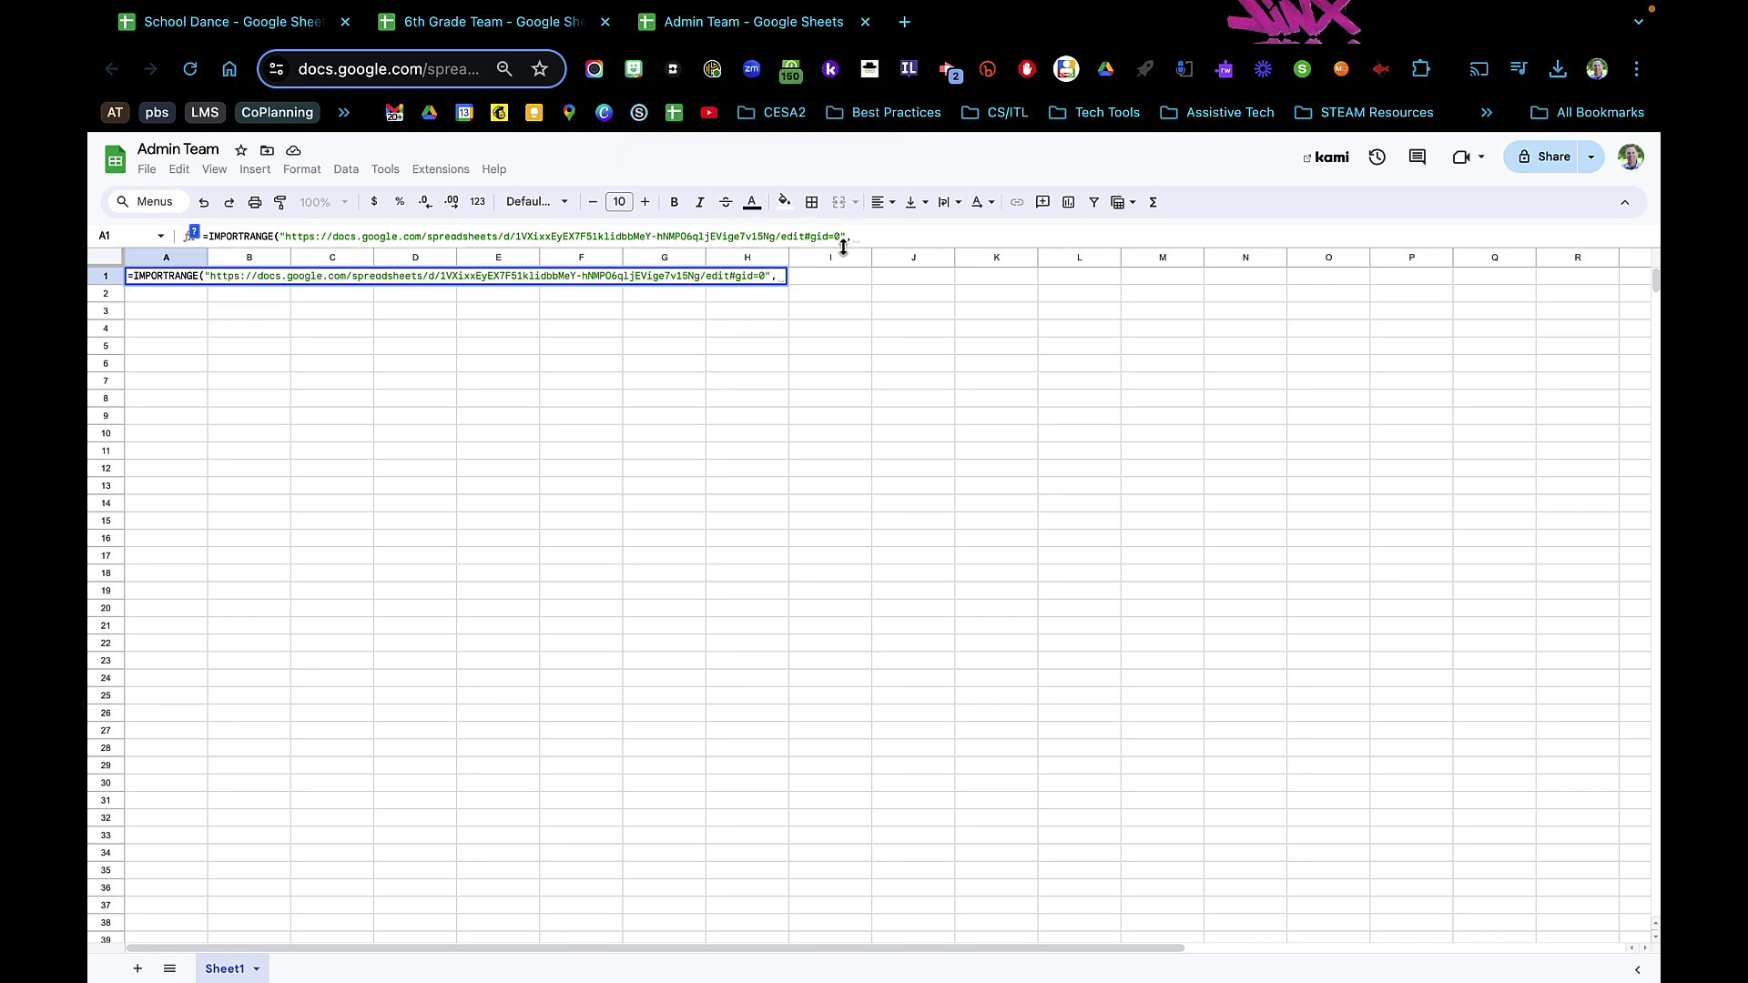
type("\"")
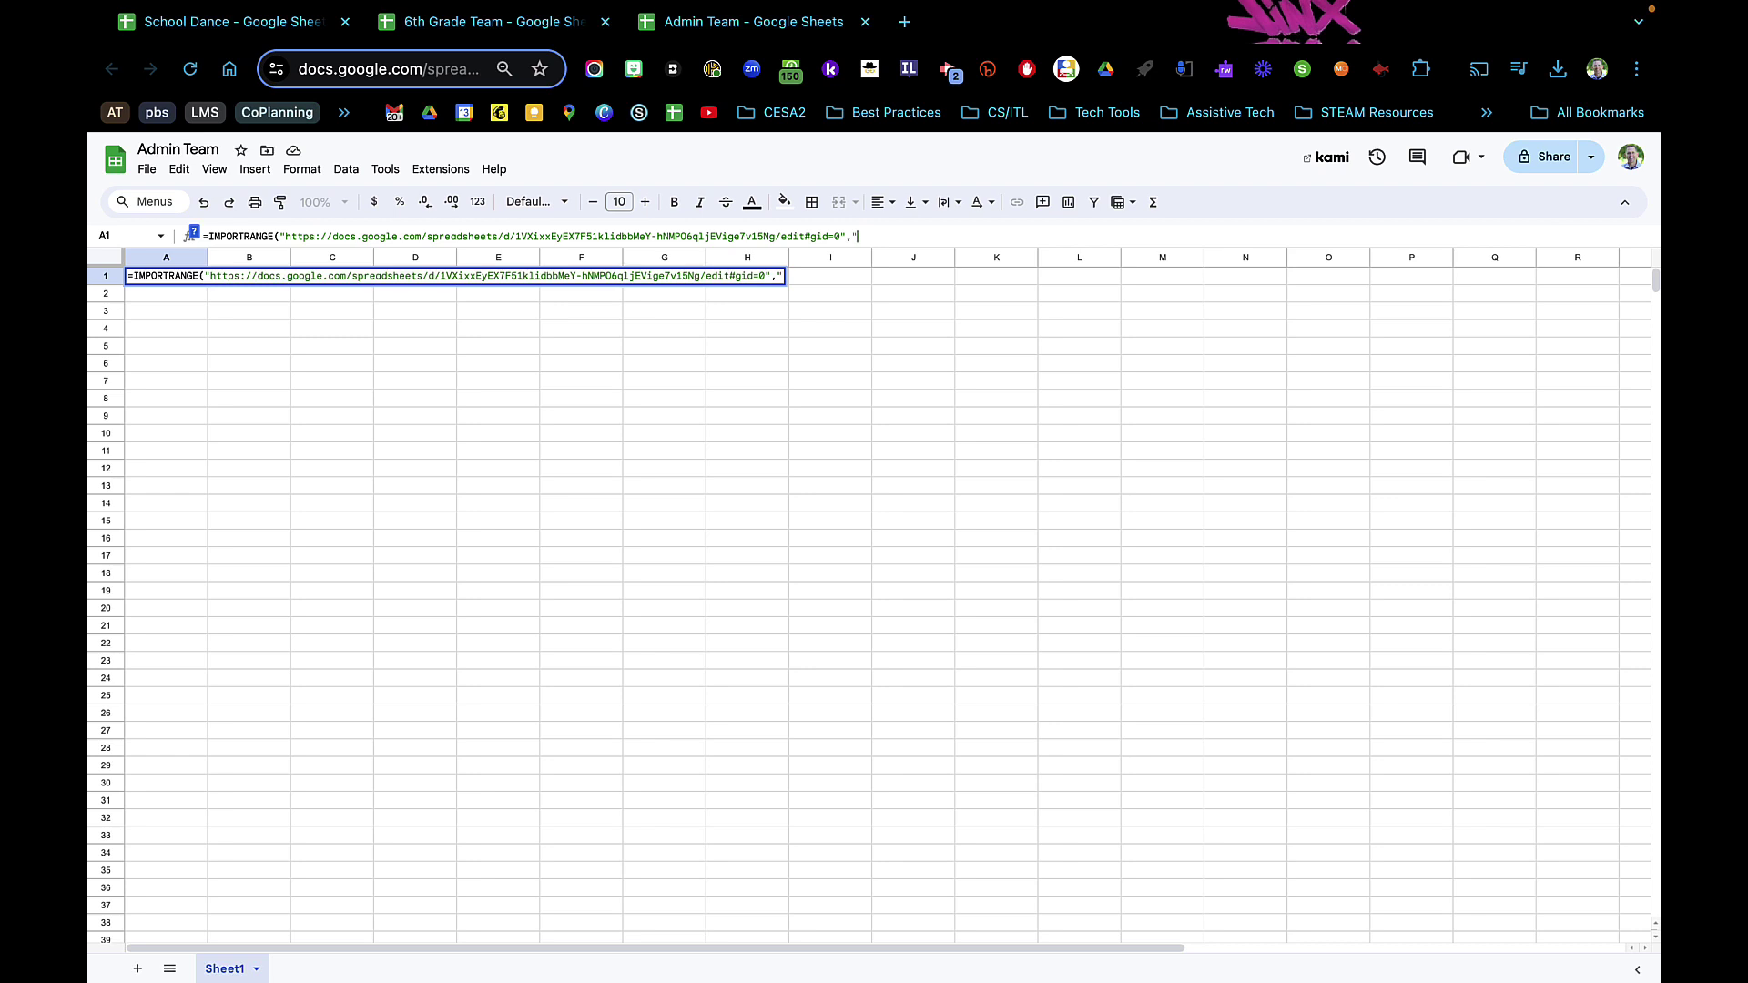
type("'")
type("Amid")
key("BackSpace")
key("BackSpace")
key("BackSpace")
key("BackSpace")
type("Admin Team")
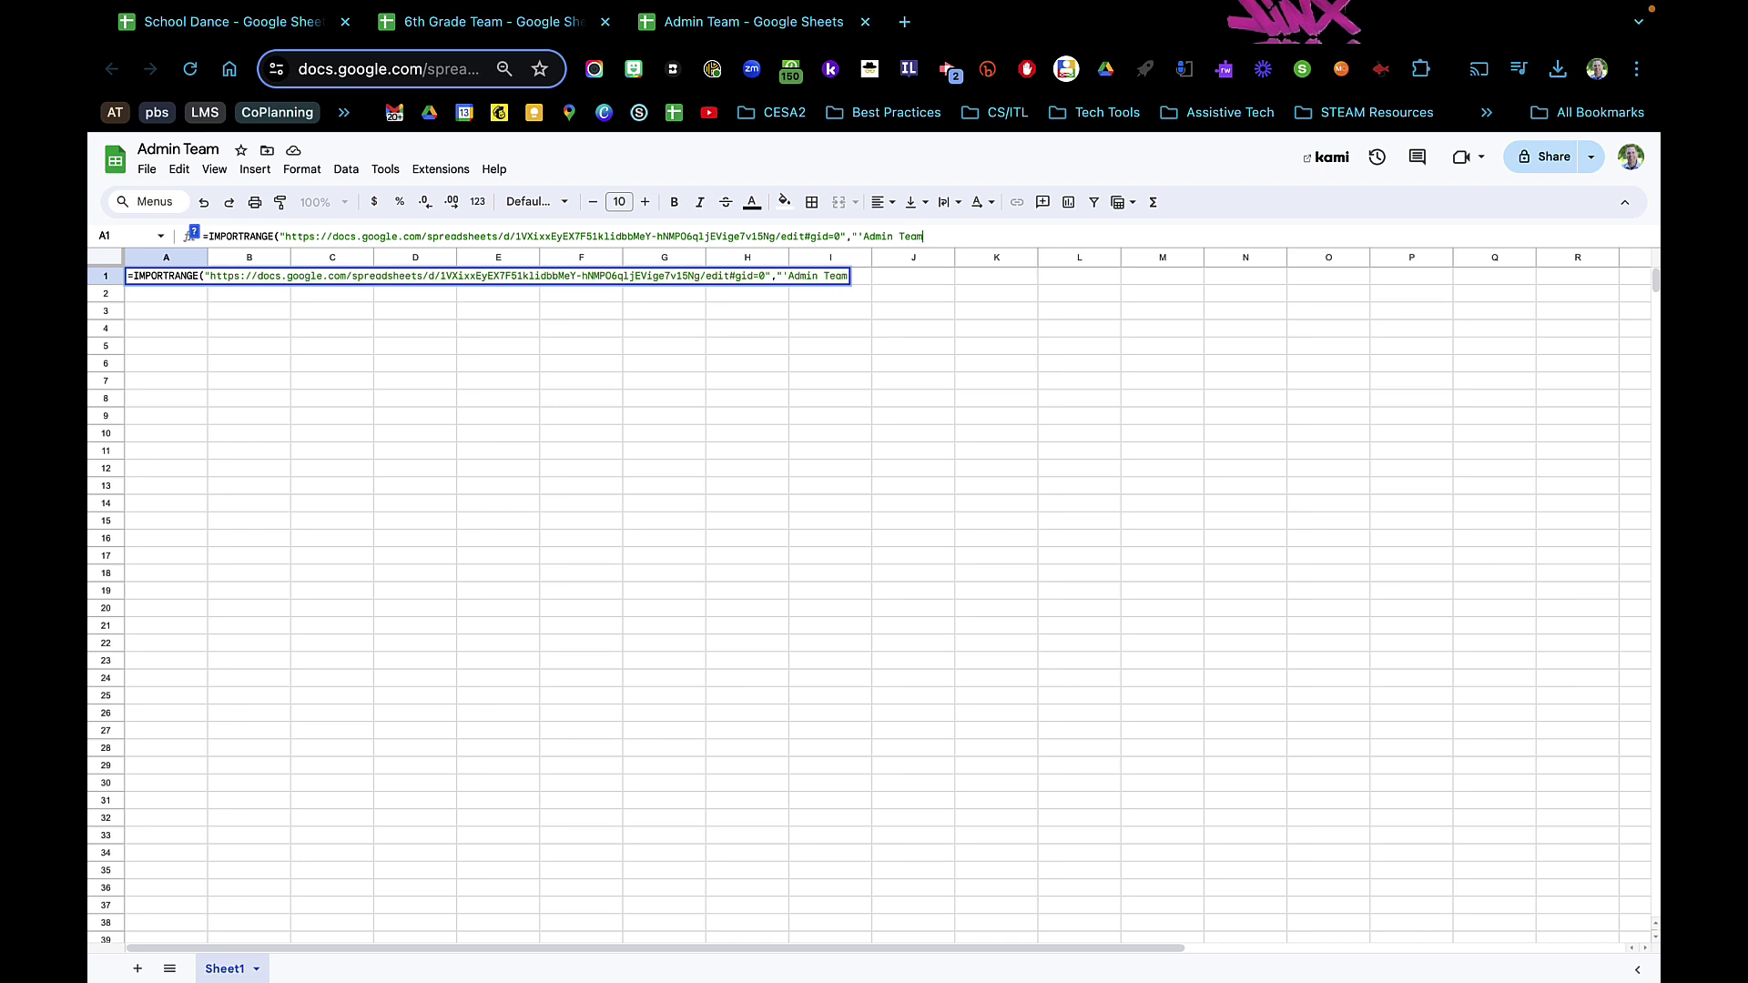
key("BackSpace")
key("BackSpace")
key("BackSpace")
key("BackSpace")
type("Team")
type("'")
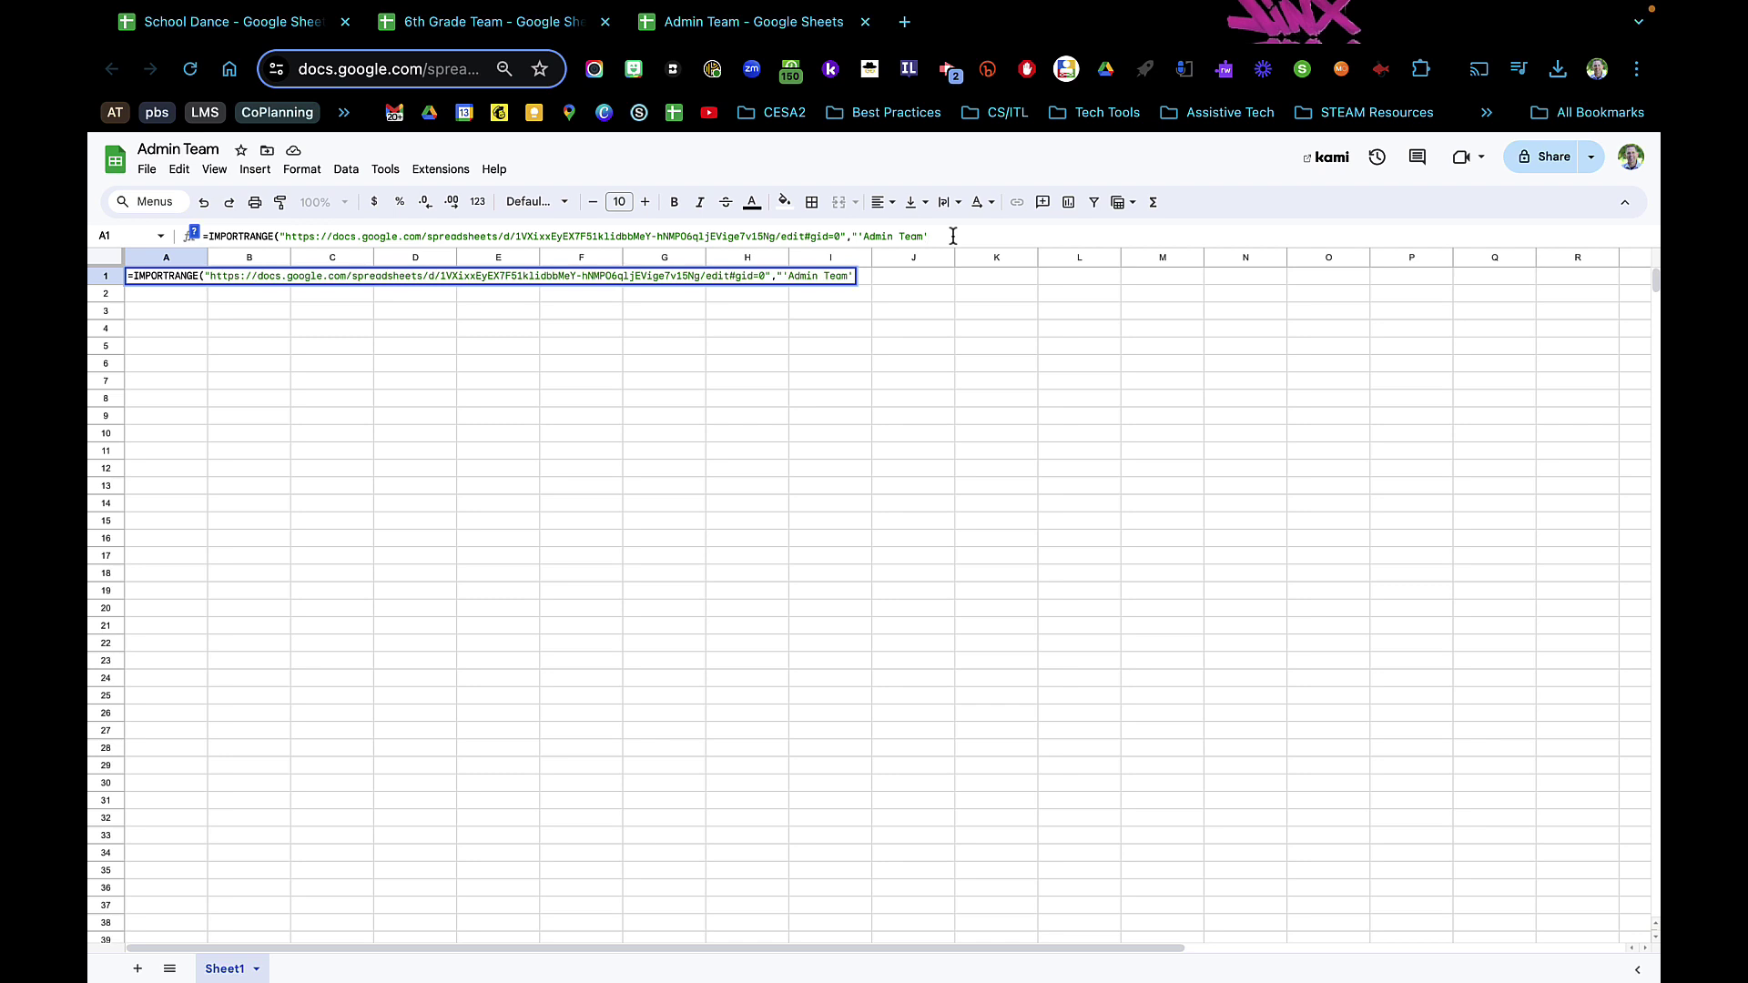
left_click(953, 236)
type("!A1:ZZ\"")
key("Return")
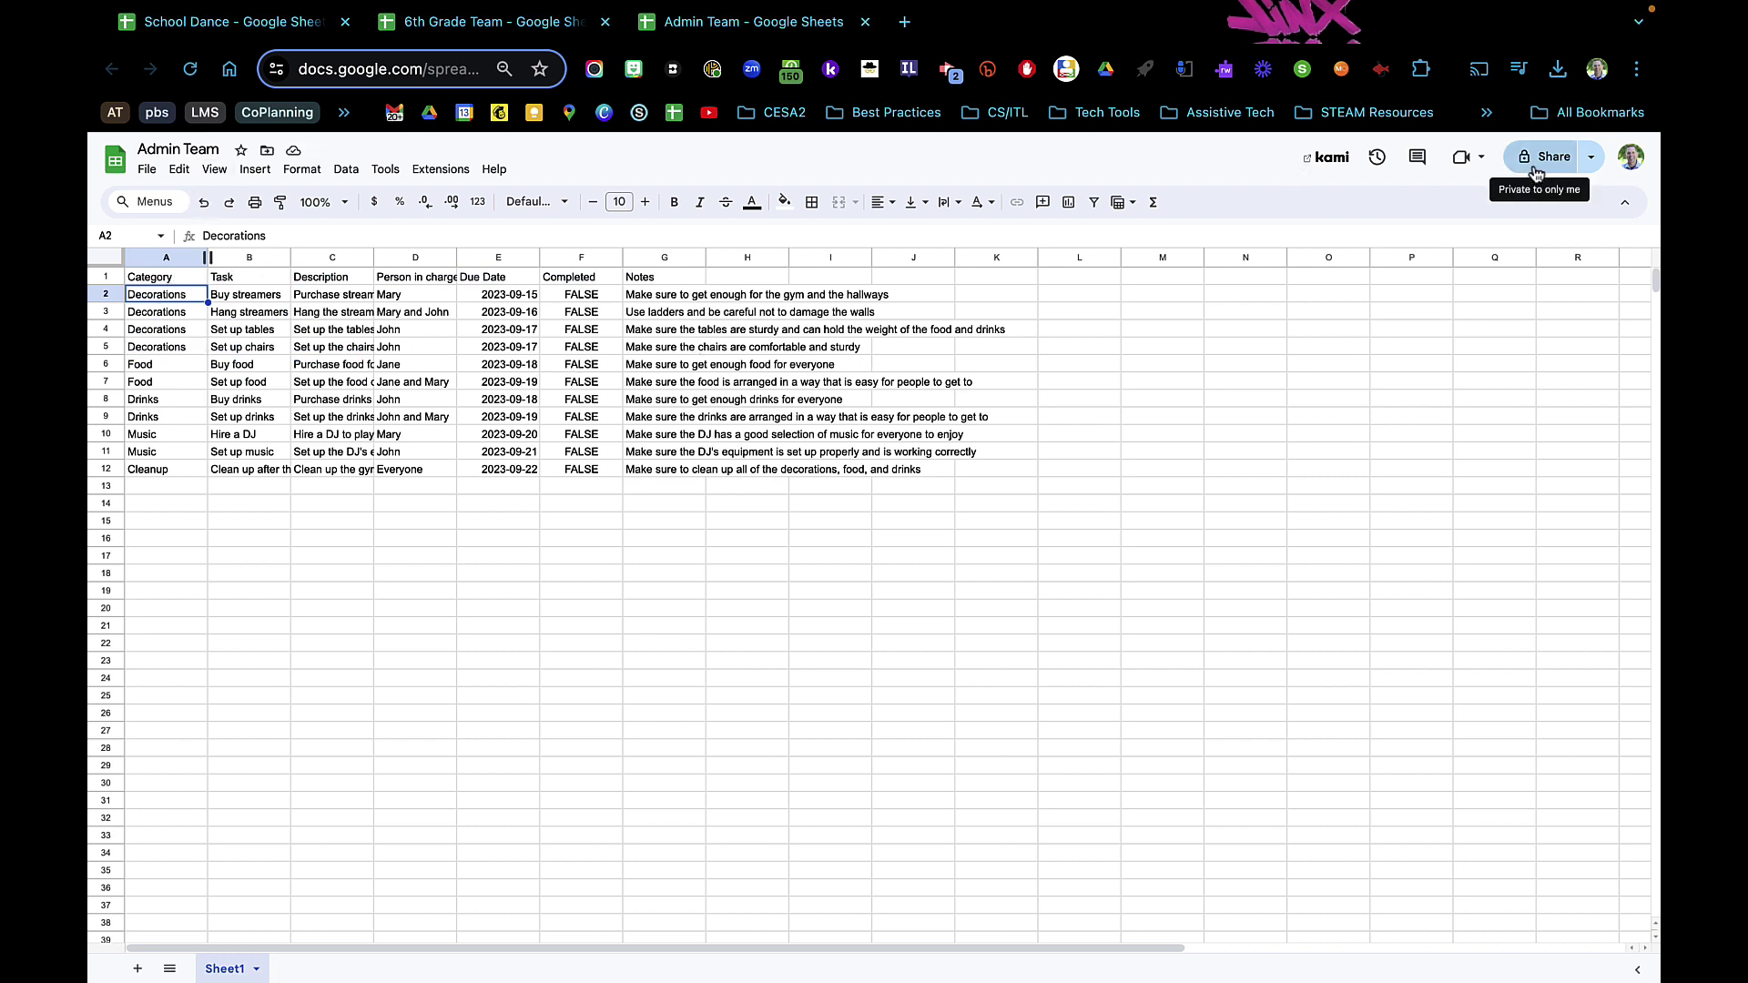
- Review the imported 11-task table, then open the School Dance master on its Admin Team sheet
left_click(507, 27)
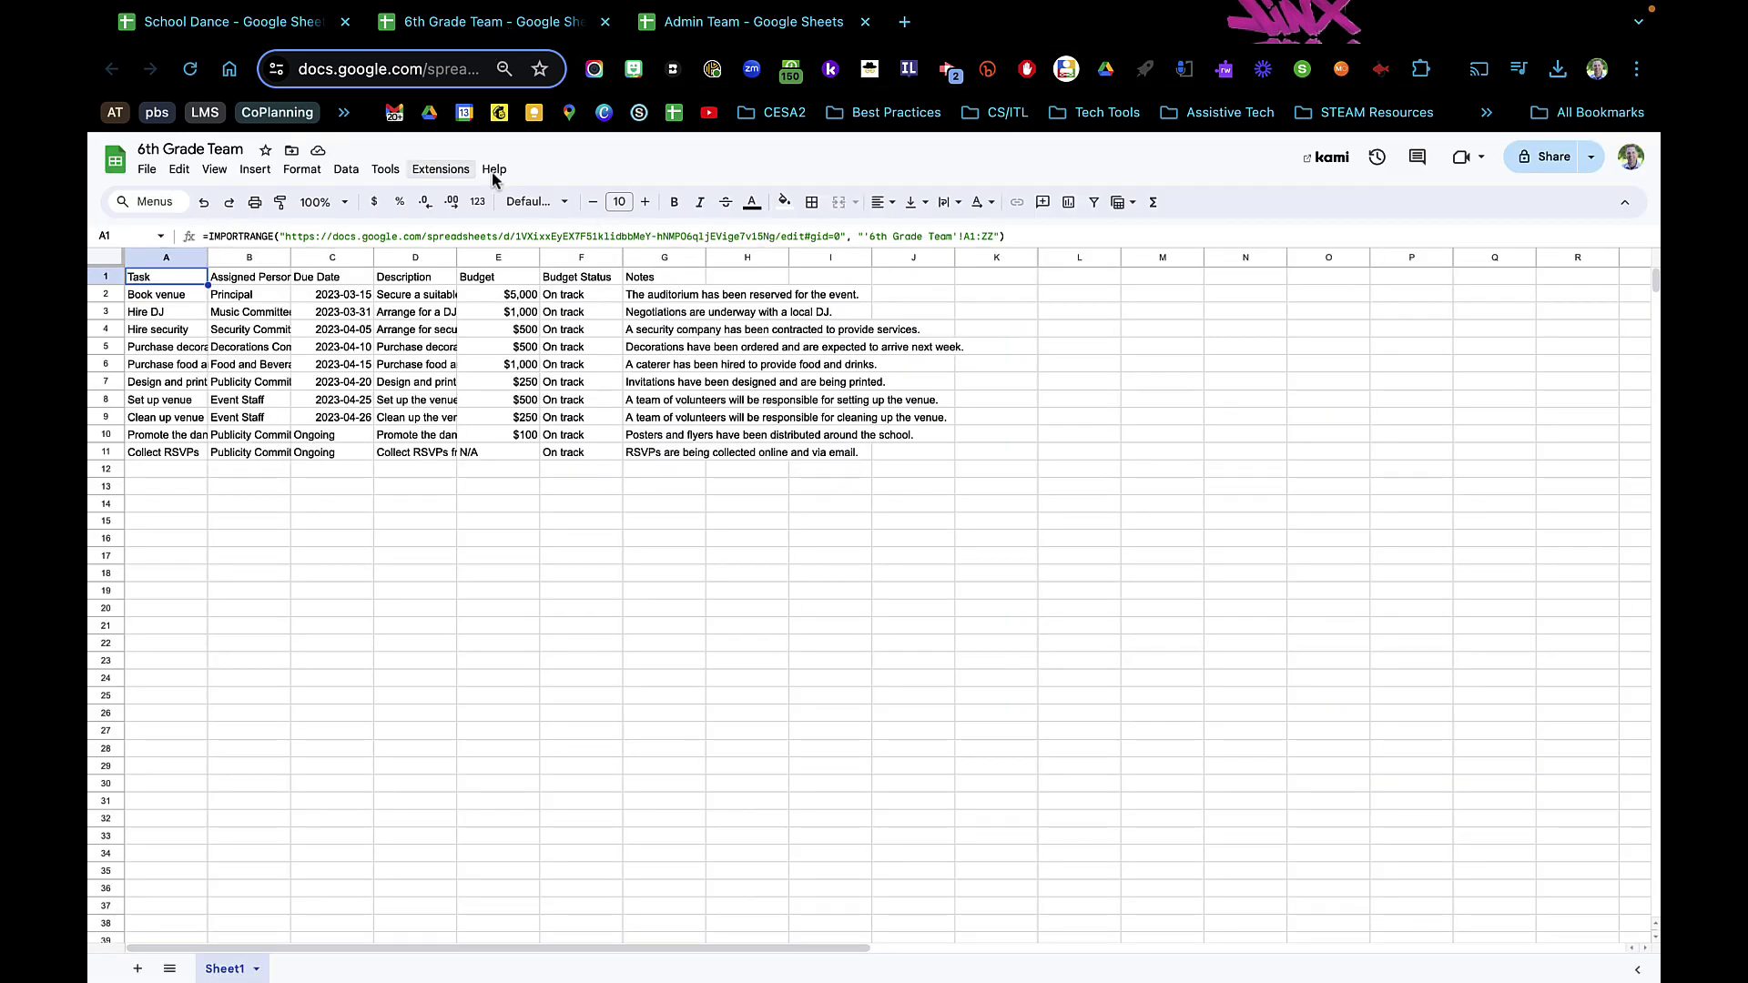
left_click(287, 28)
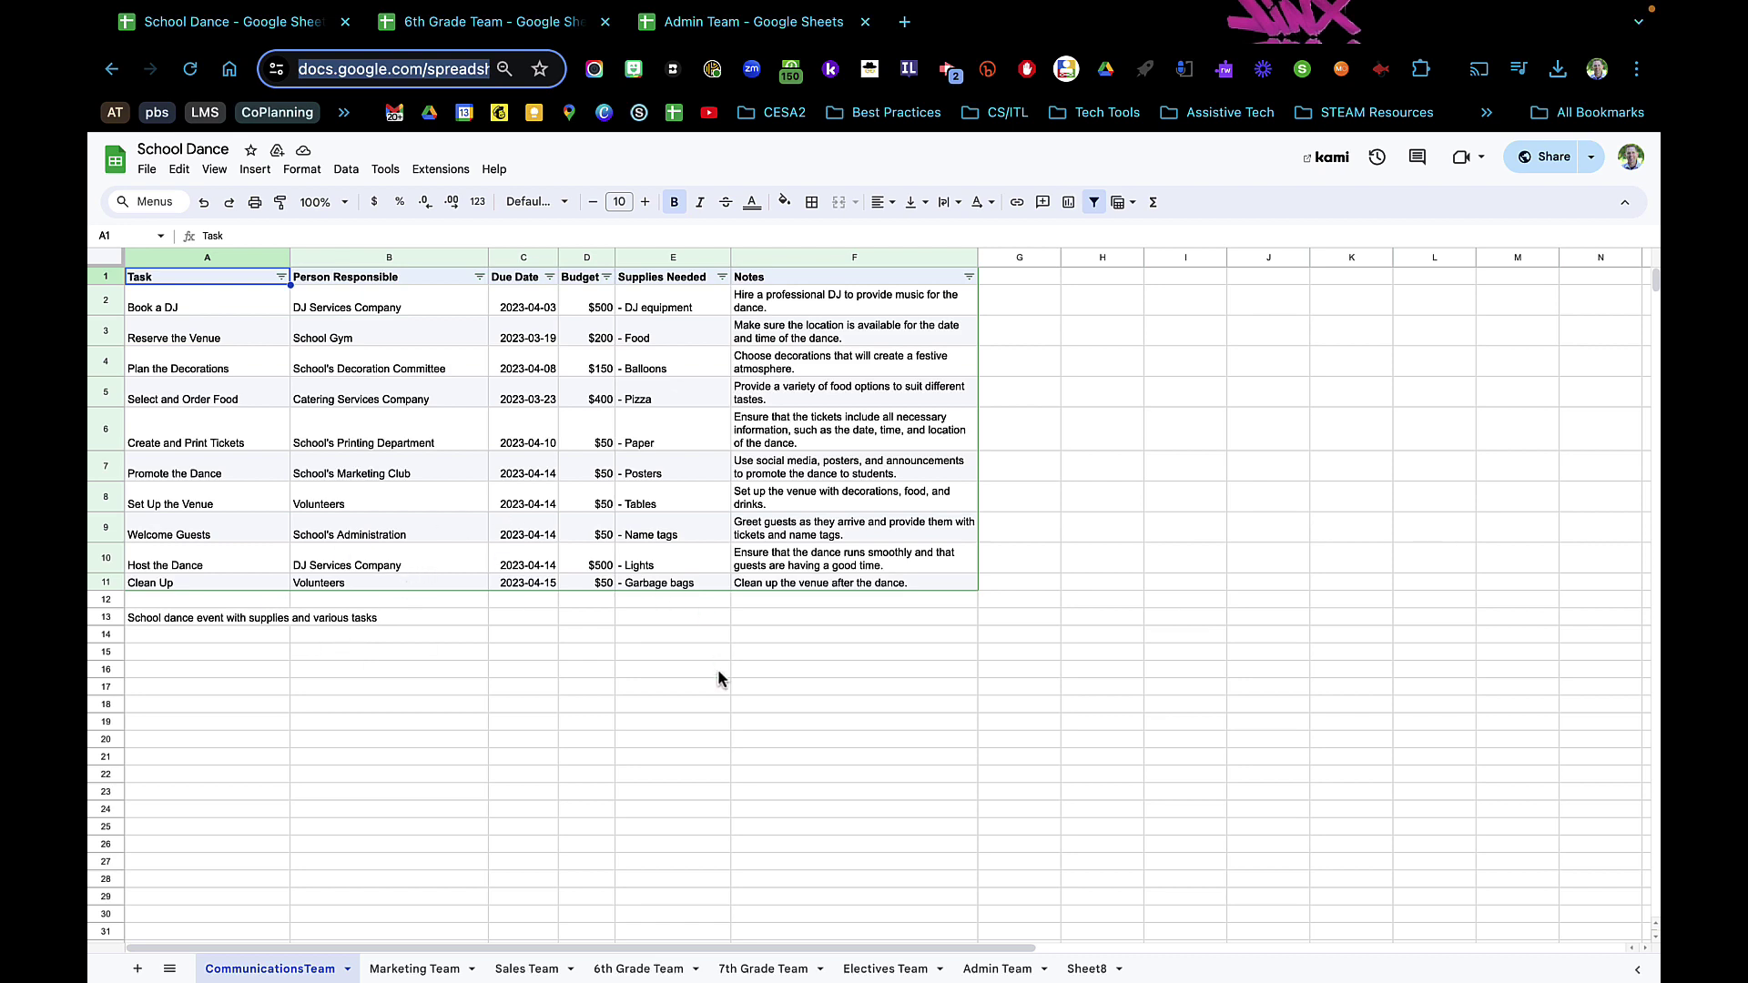
scroll(718, 679, "down", 1)
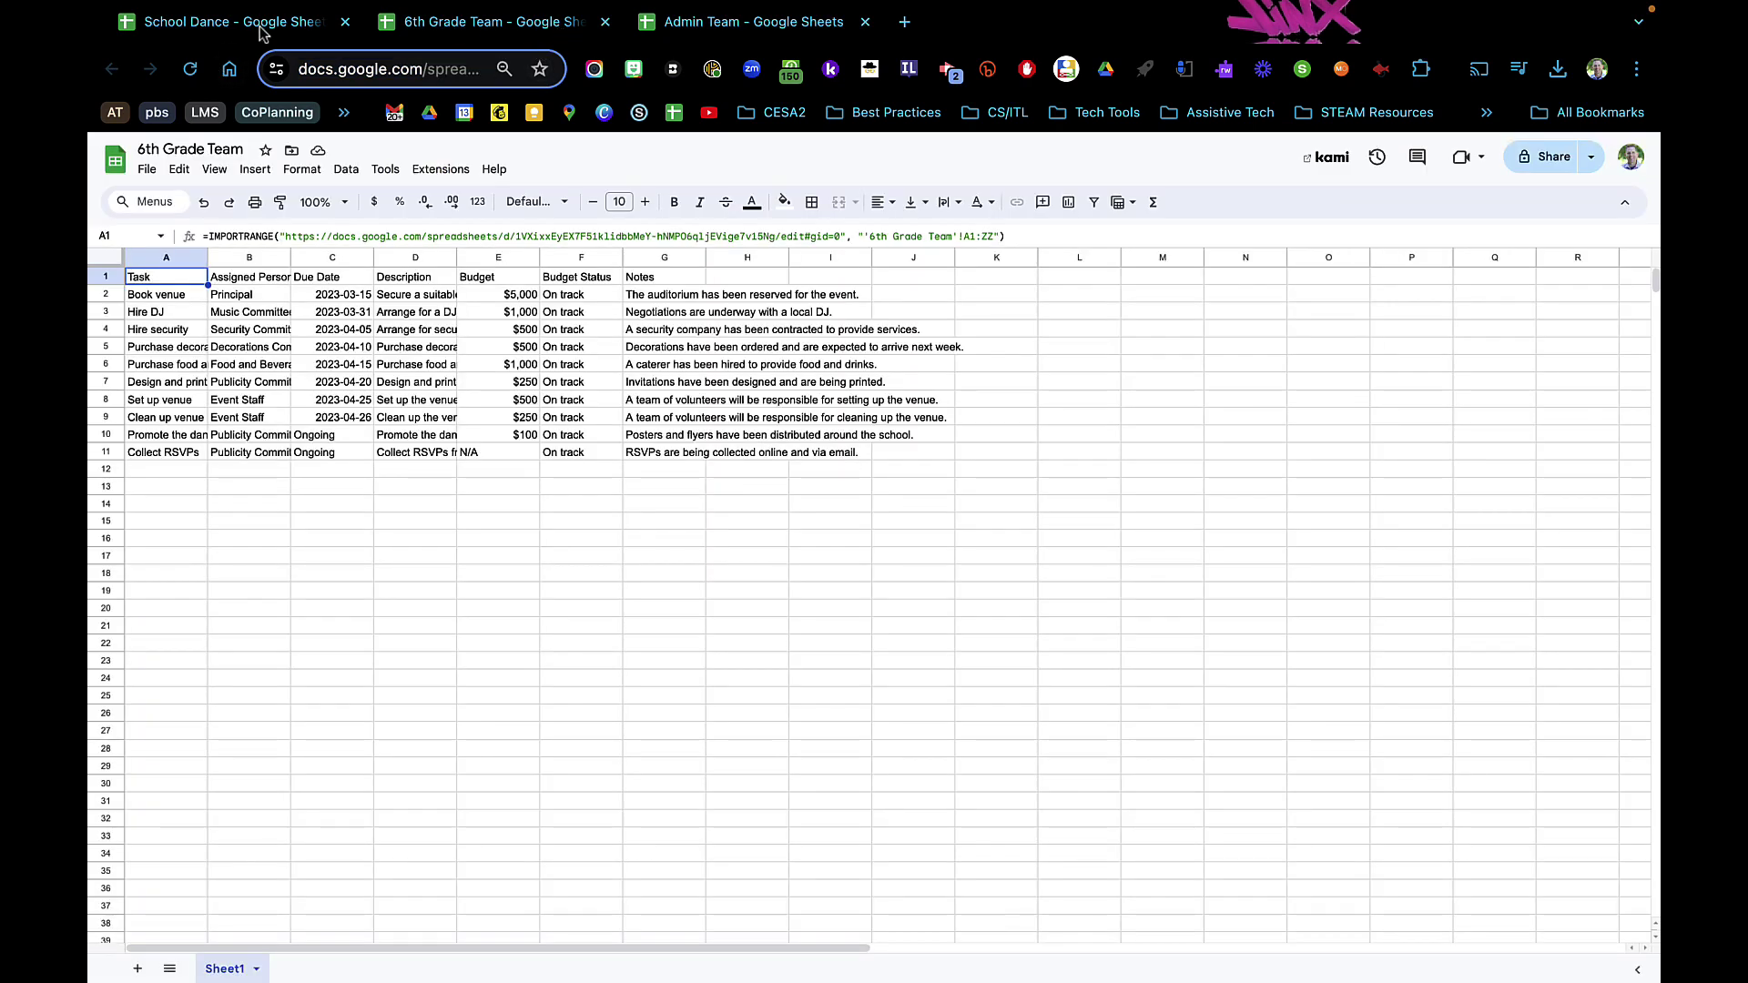
left_click(265, 33)
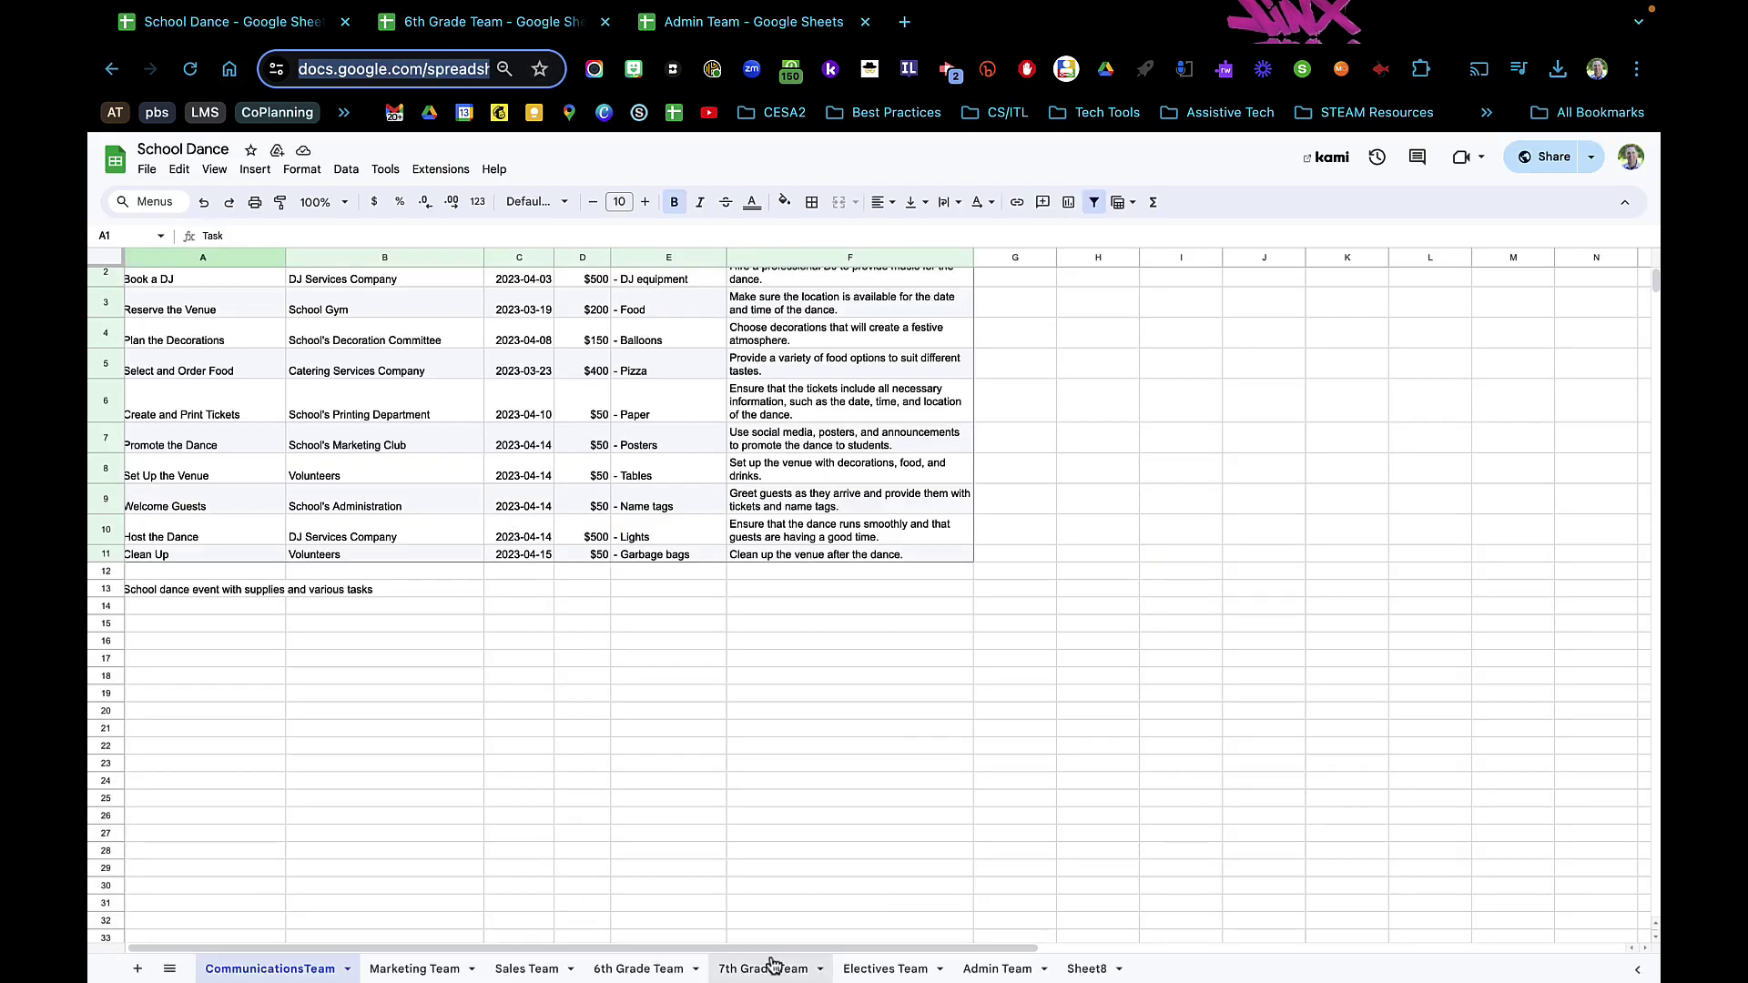
left_click(997, 969)
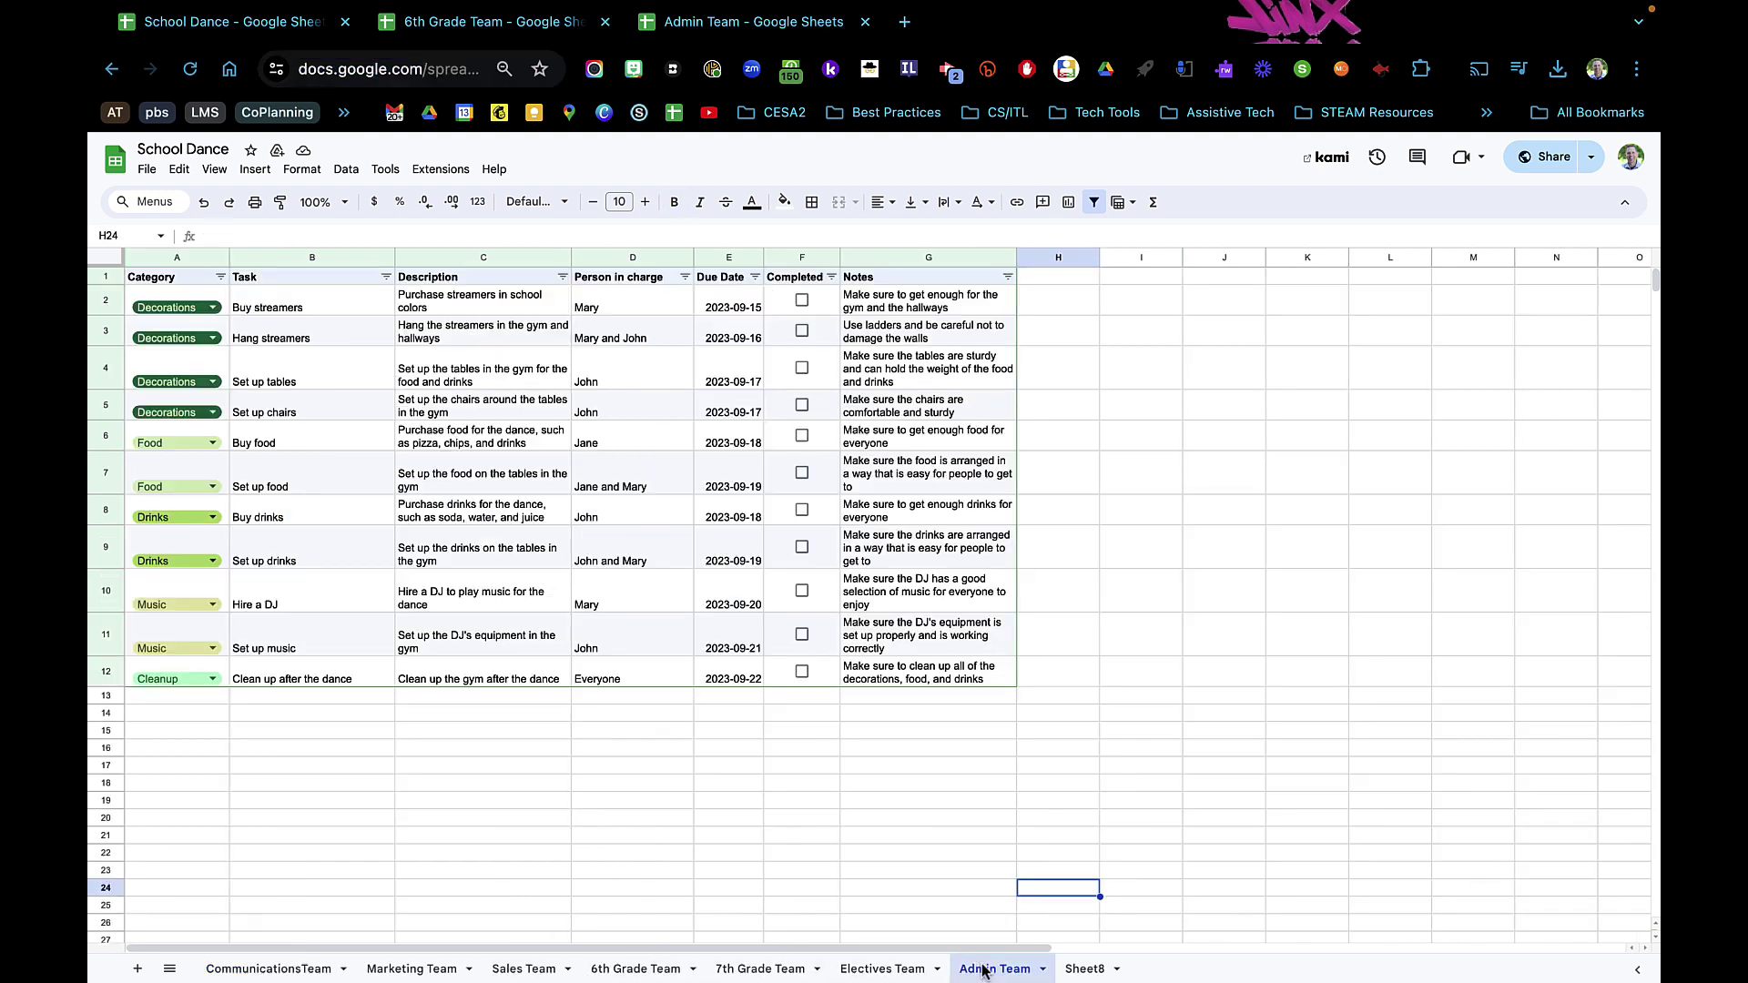
- Enter 'new info' in the master's H1, check it appears in the Admin Team copy, and widen column G
left_click(1072, 282)
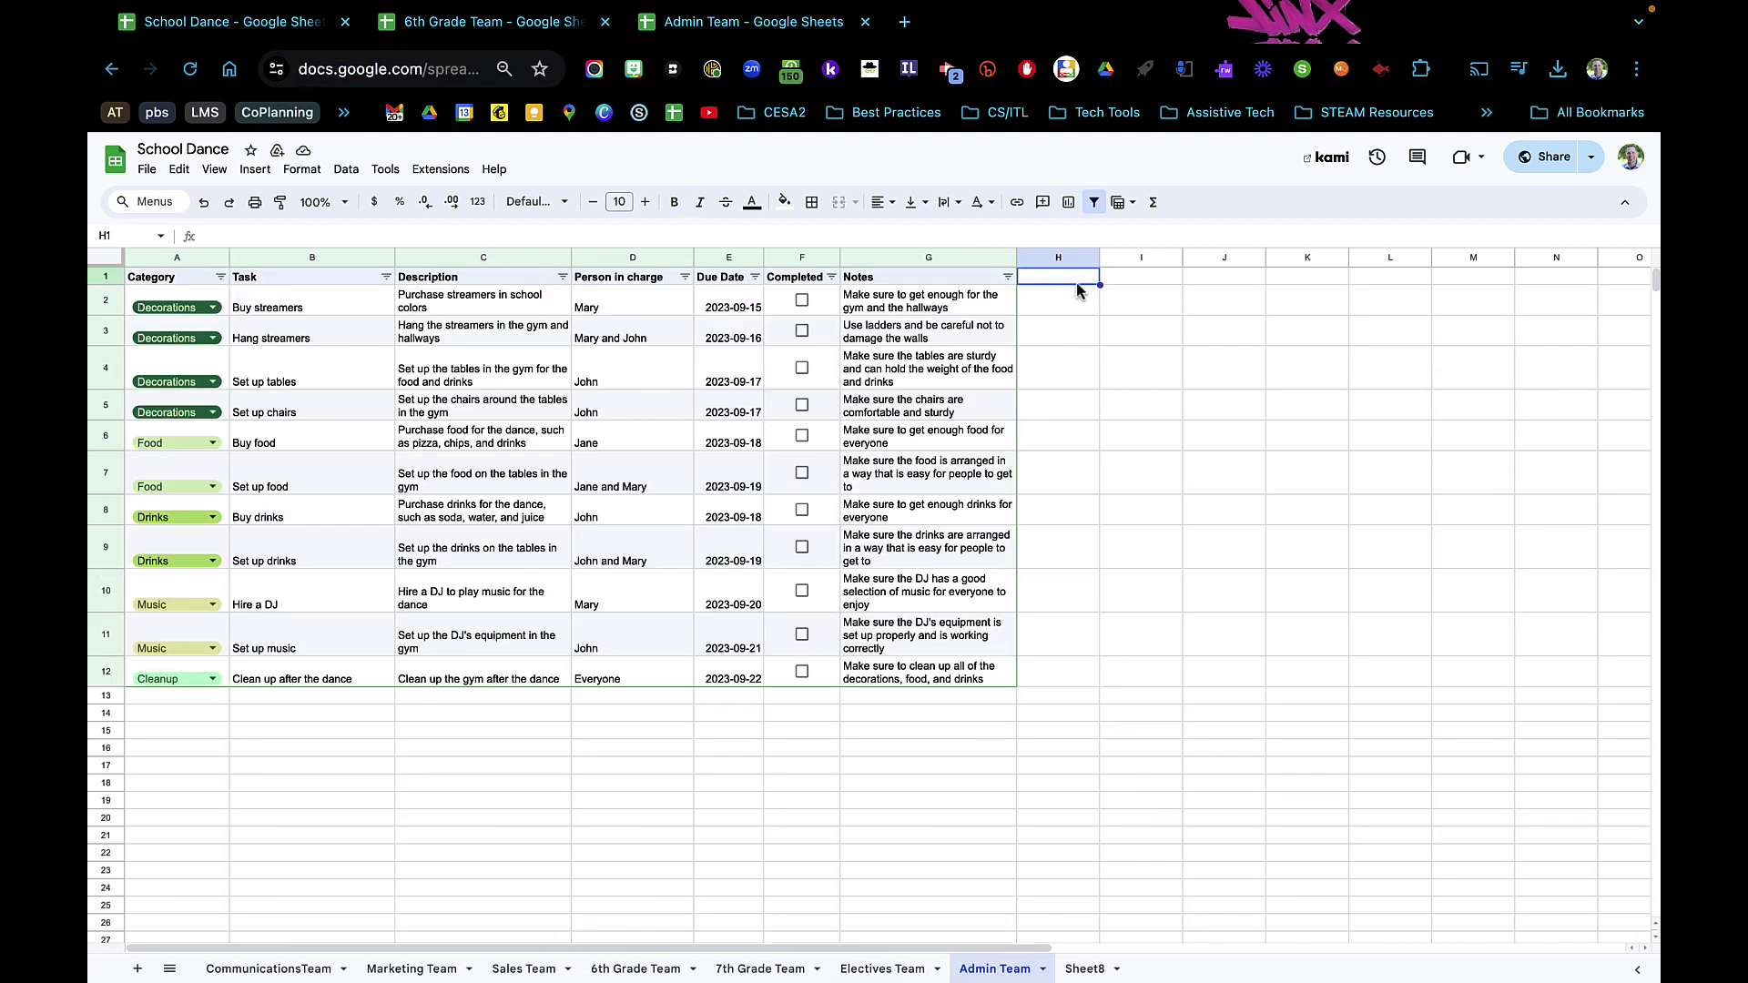
type("new info")
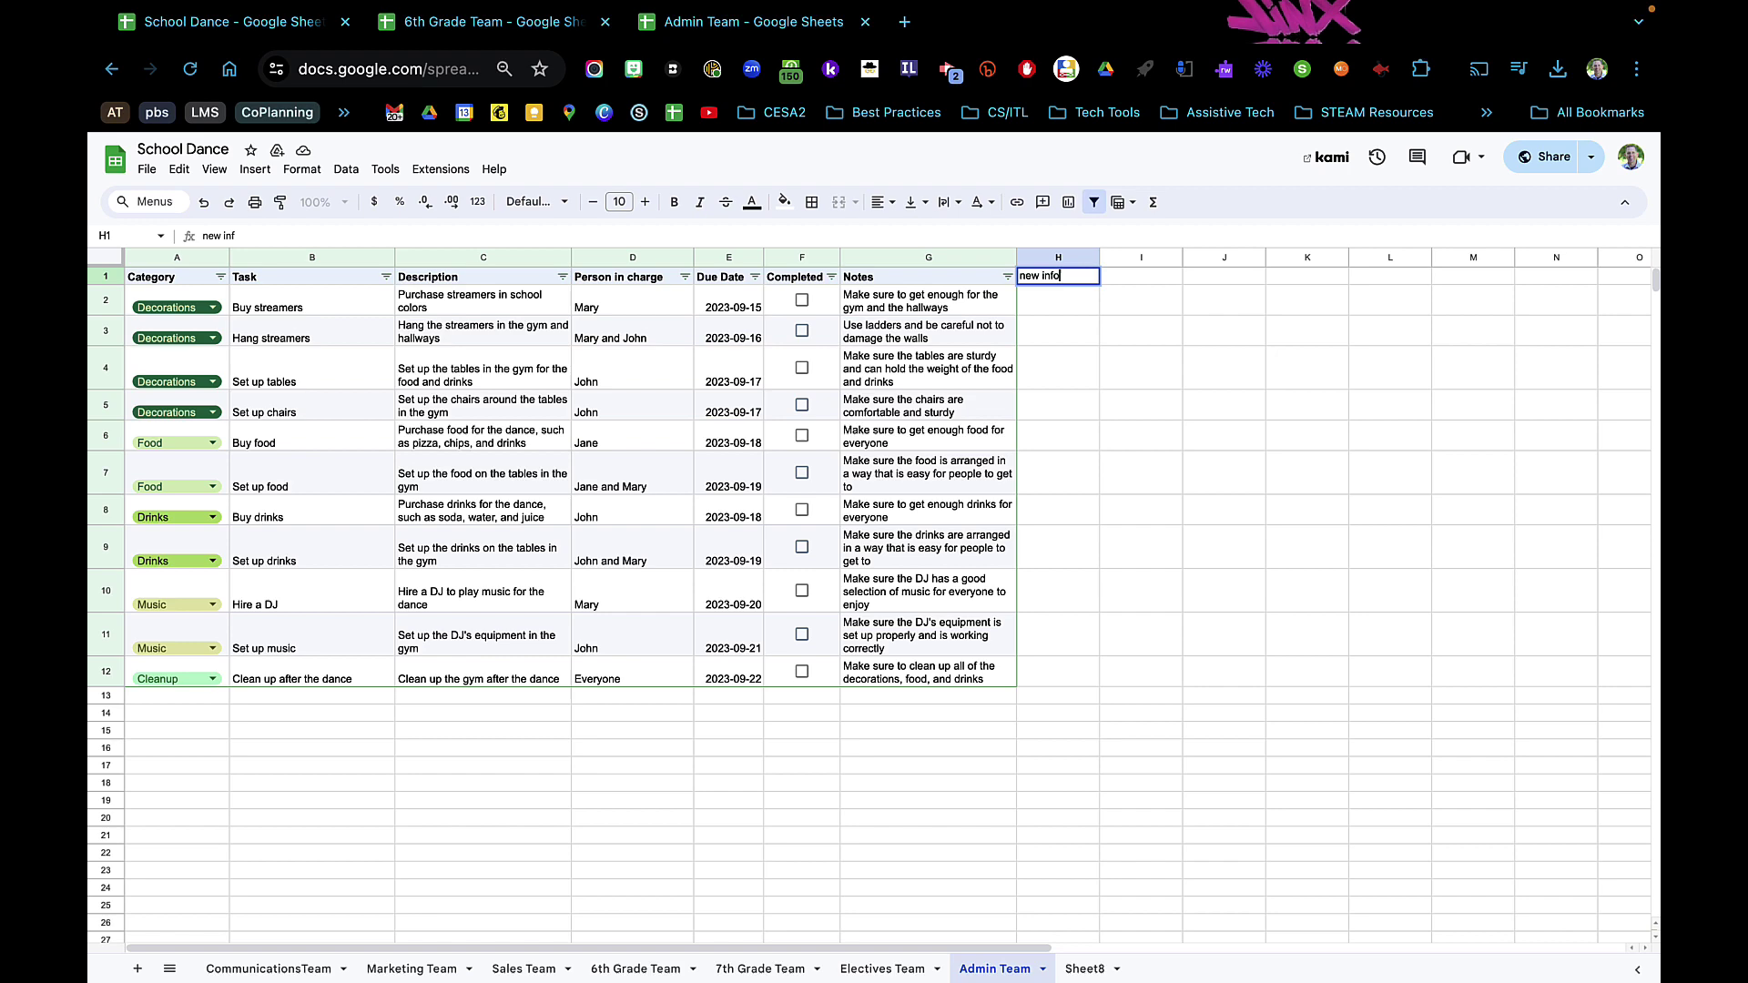
left_click(1200, 407)
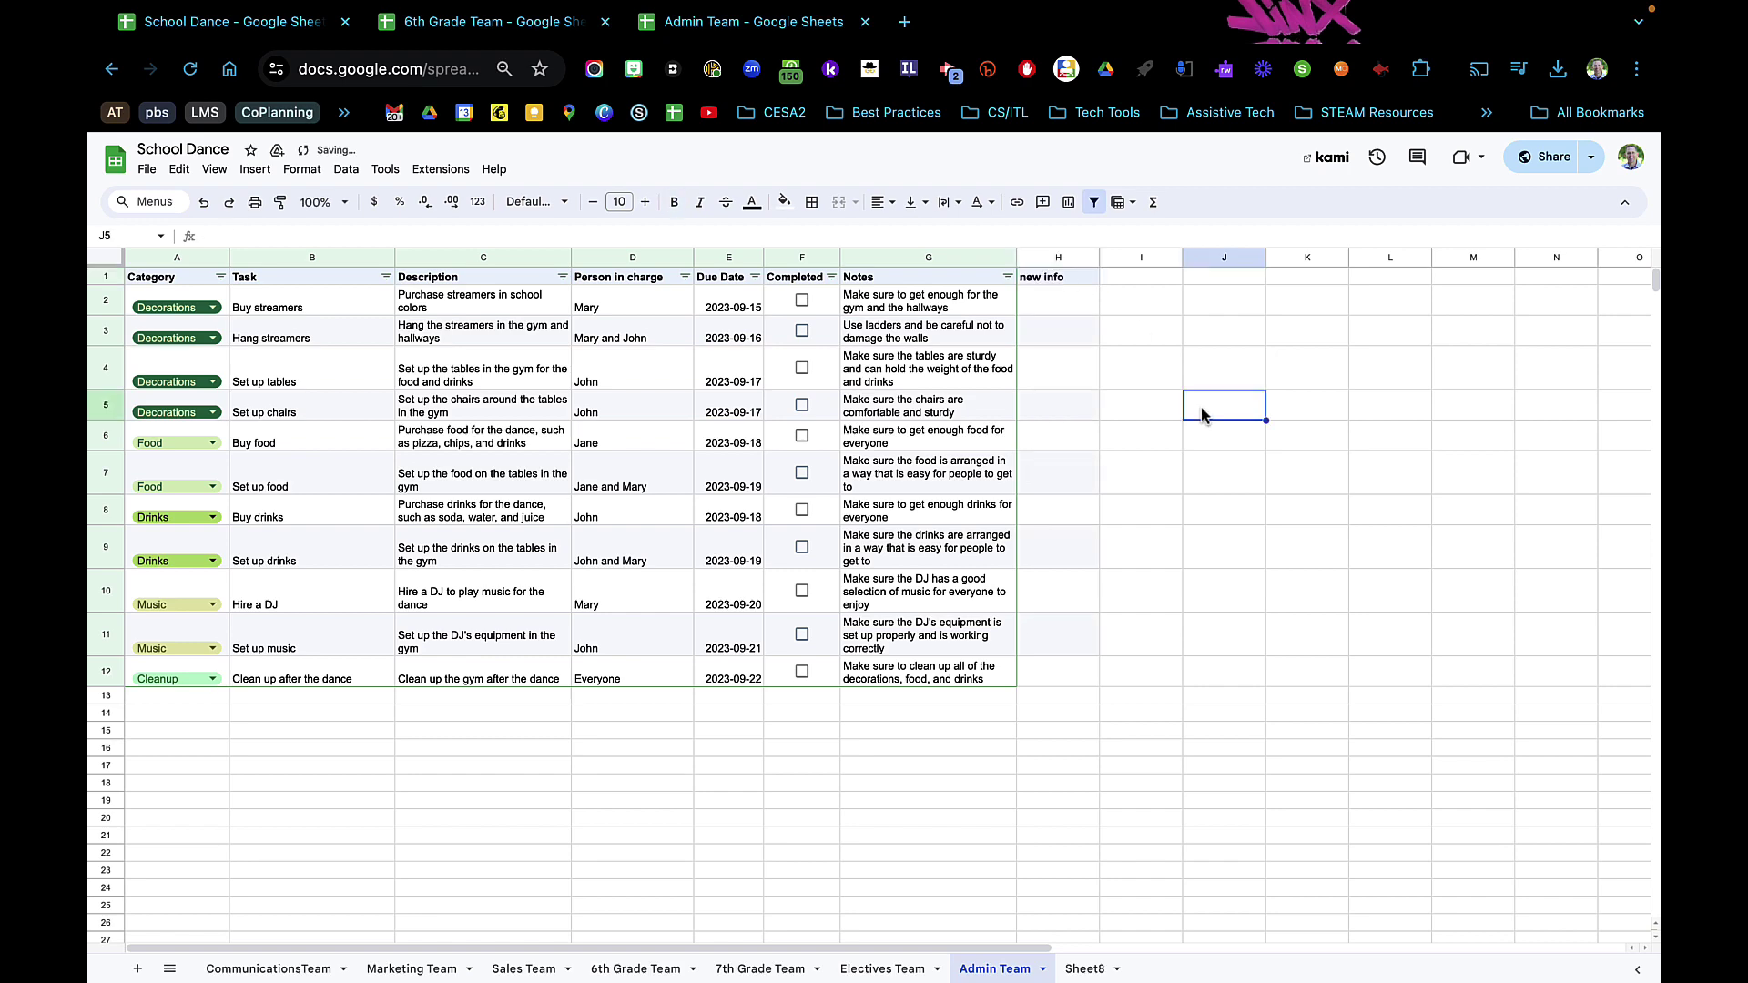
left_click(724, 18)
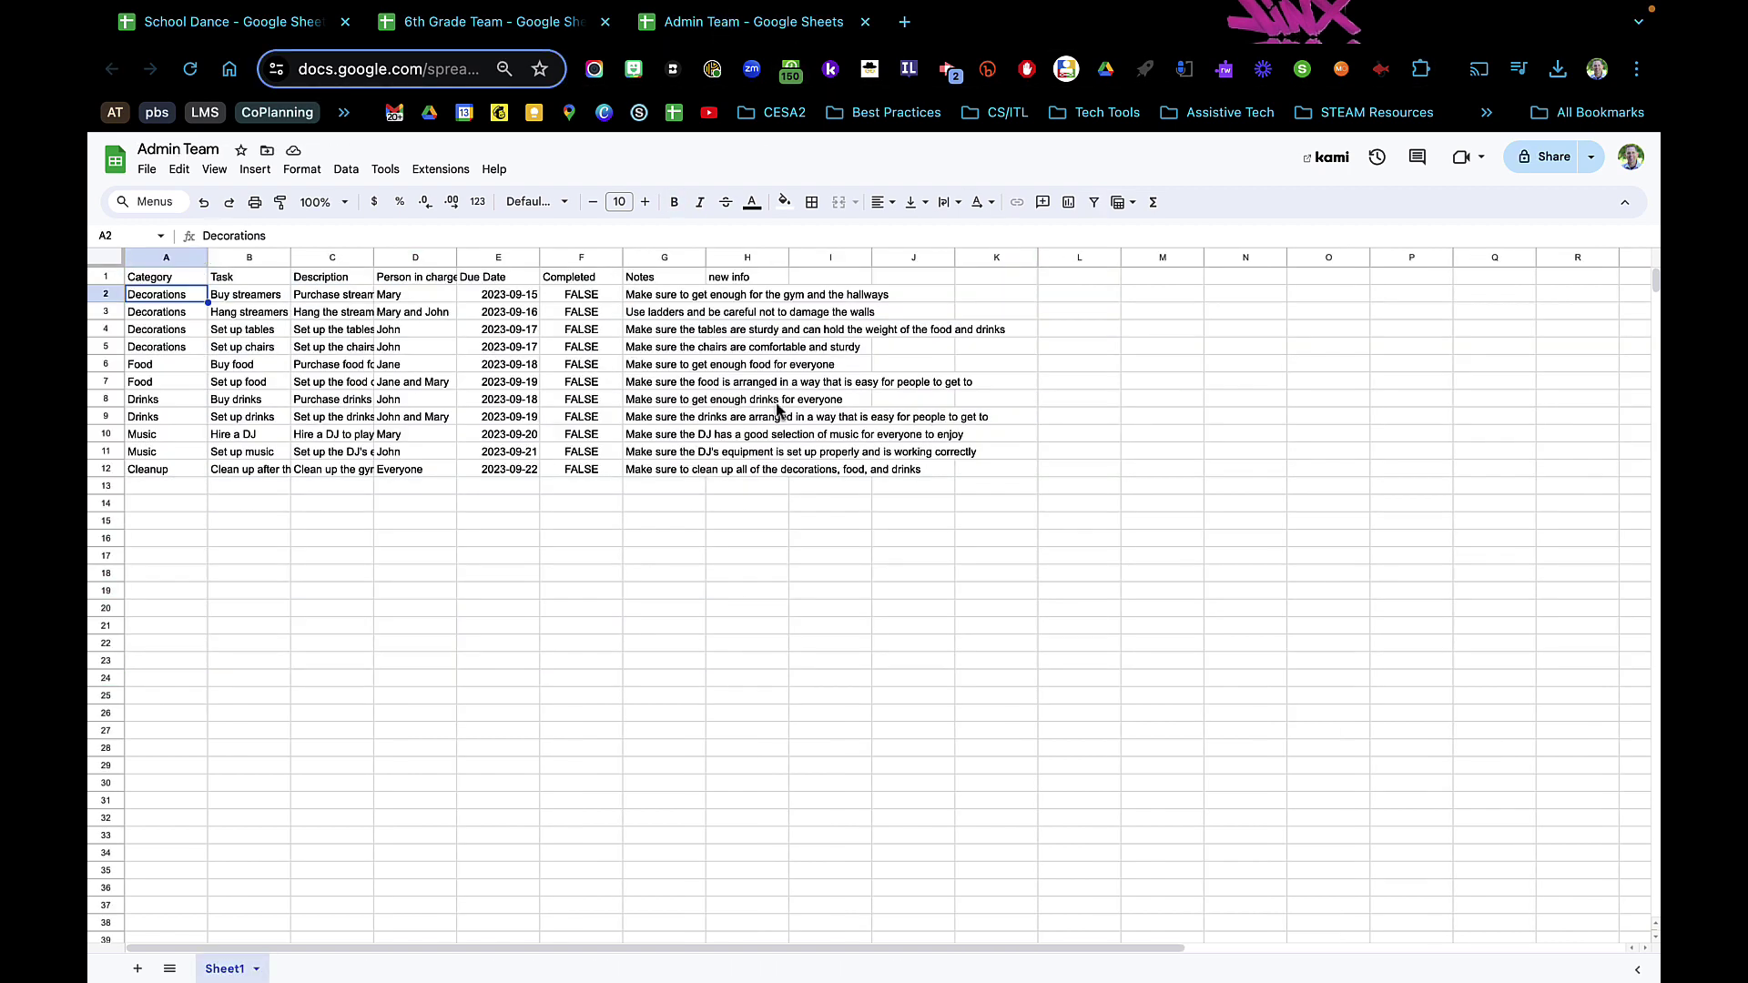
left_click_drag(707, 257, 1026, 257)
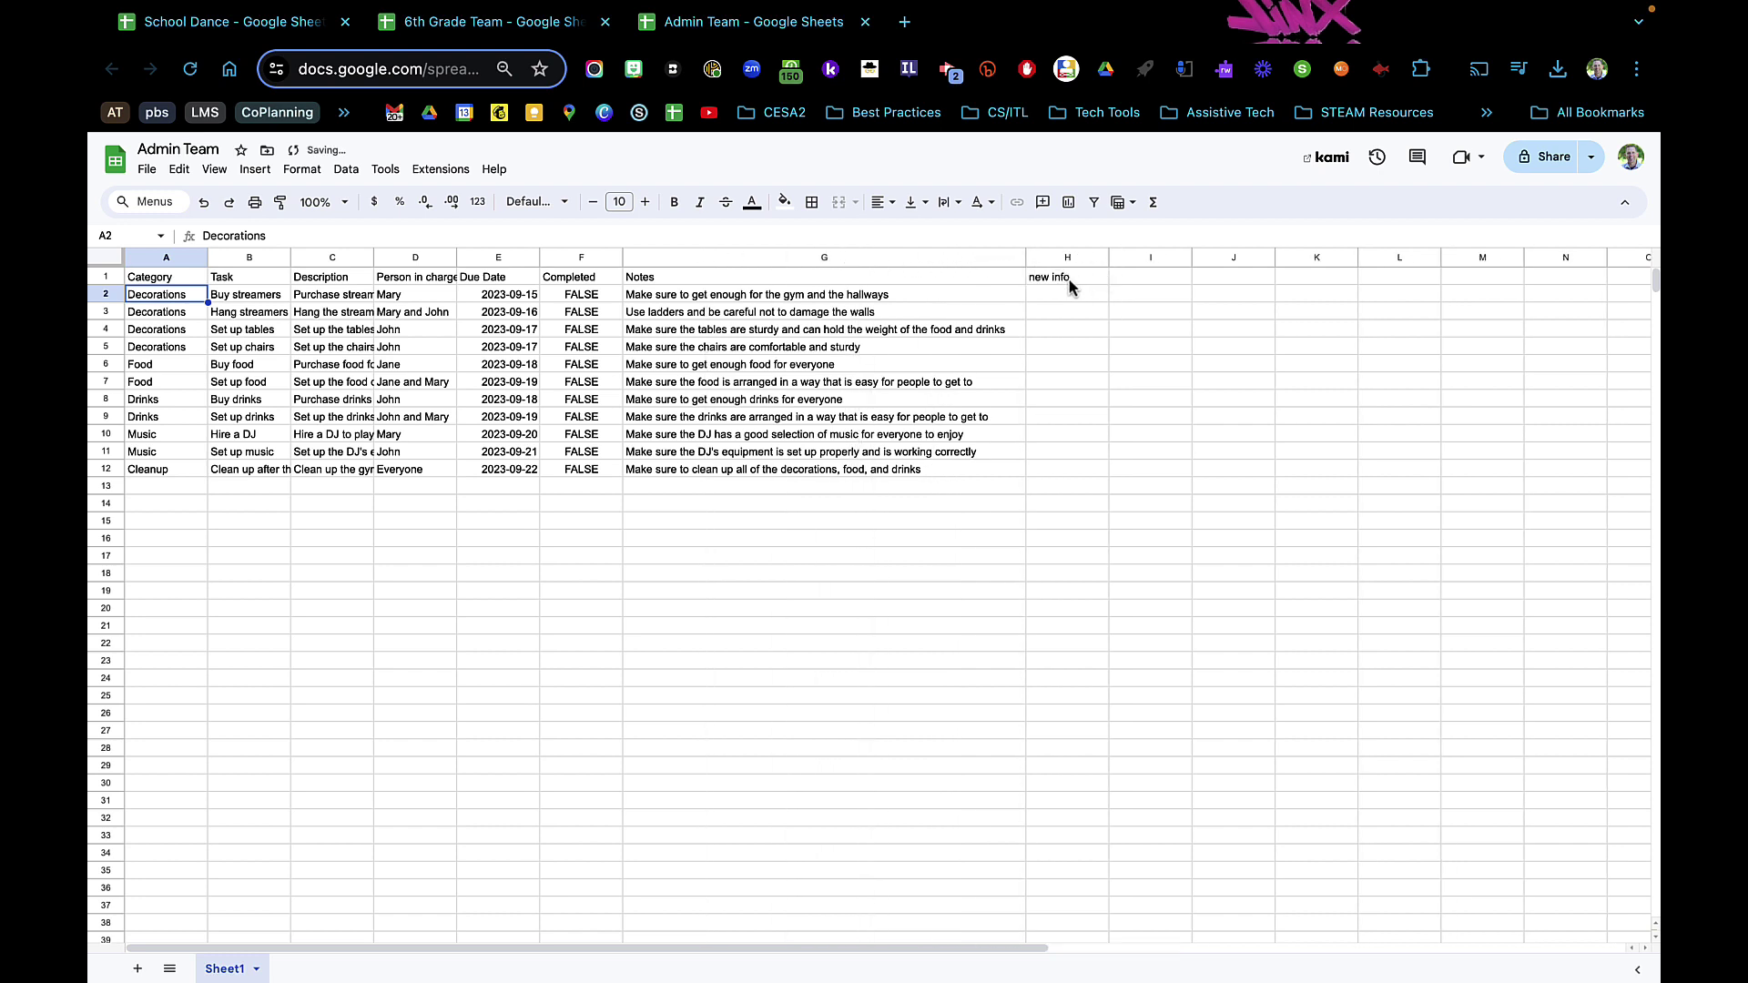